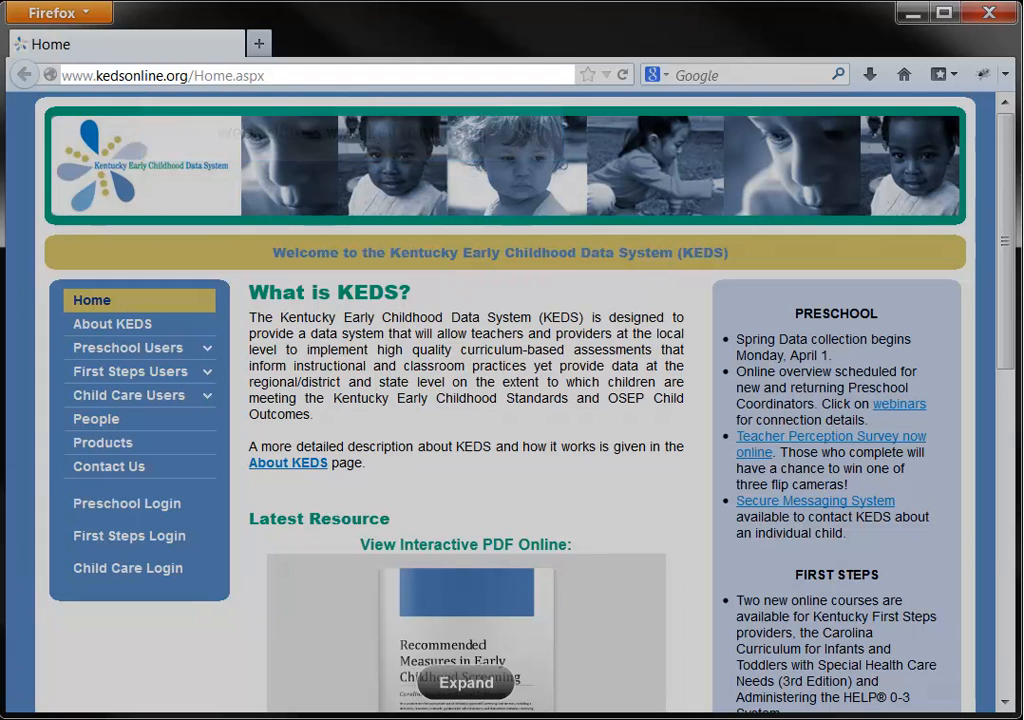
Look over the KEDS home page announcements, including the First Steps notice about the new online courses.
{"action": "left_click", "coordinate": [163, 75]}
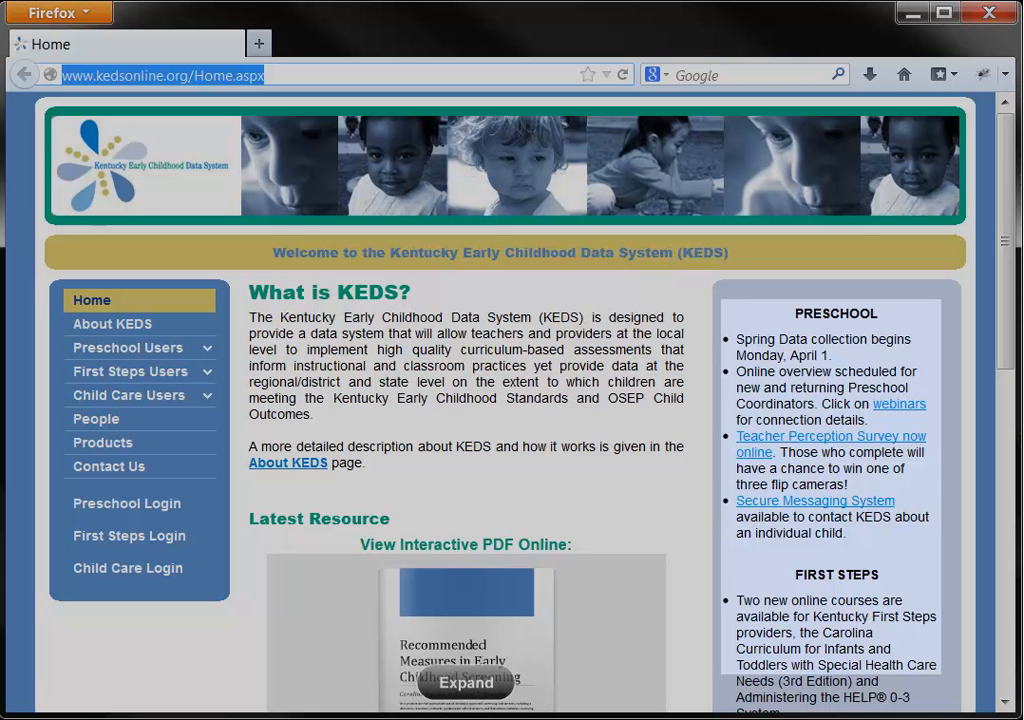
{"action": "scroll", "coordinate": [819, 440], "scroll_direction": "down", "scroll_amount": 4}
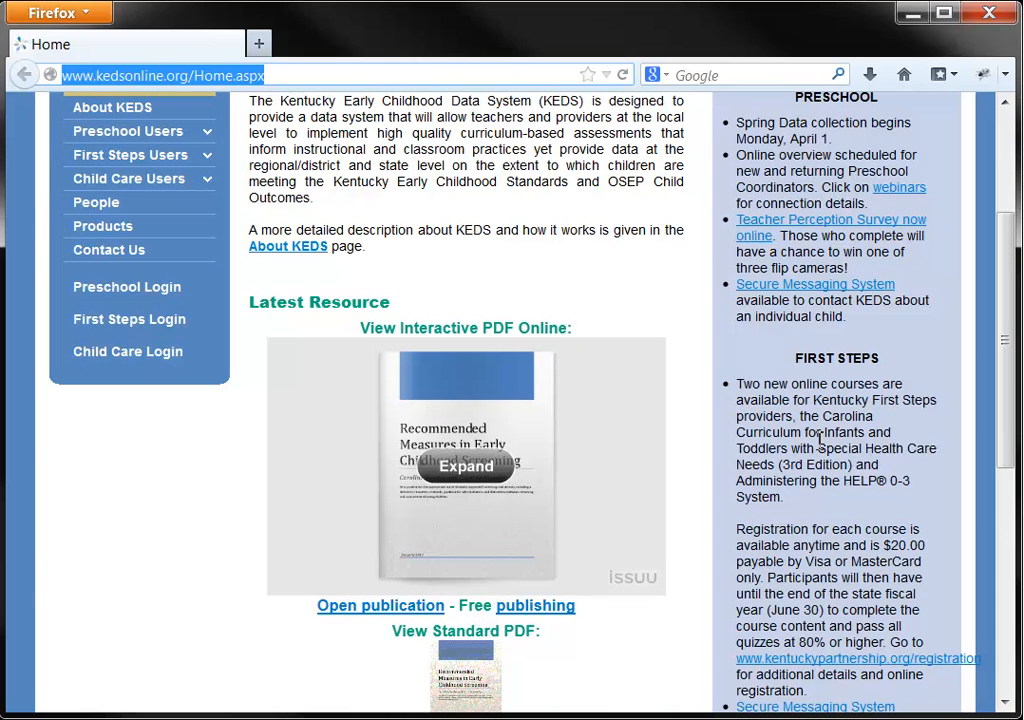
{"action": "left_click_drag", "start_coordinate": [795, 358], "coordinate": [890, 384]}
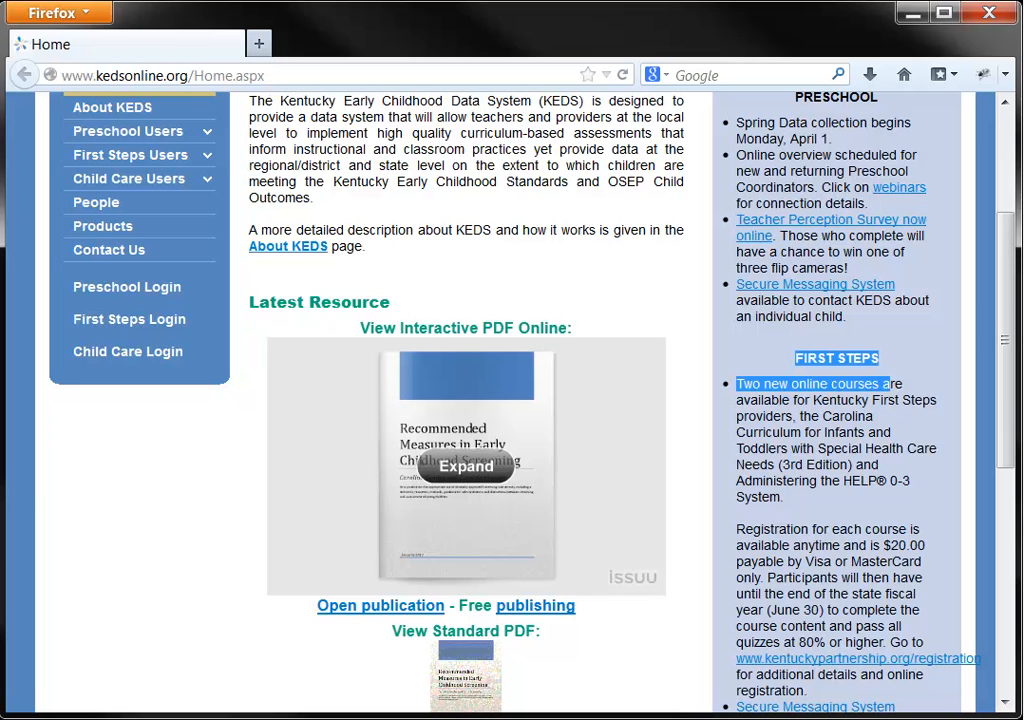
{"action": "scroll", "coordinate": [826, 588], "scroll_direction": "up", "scroll_amount": 4}
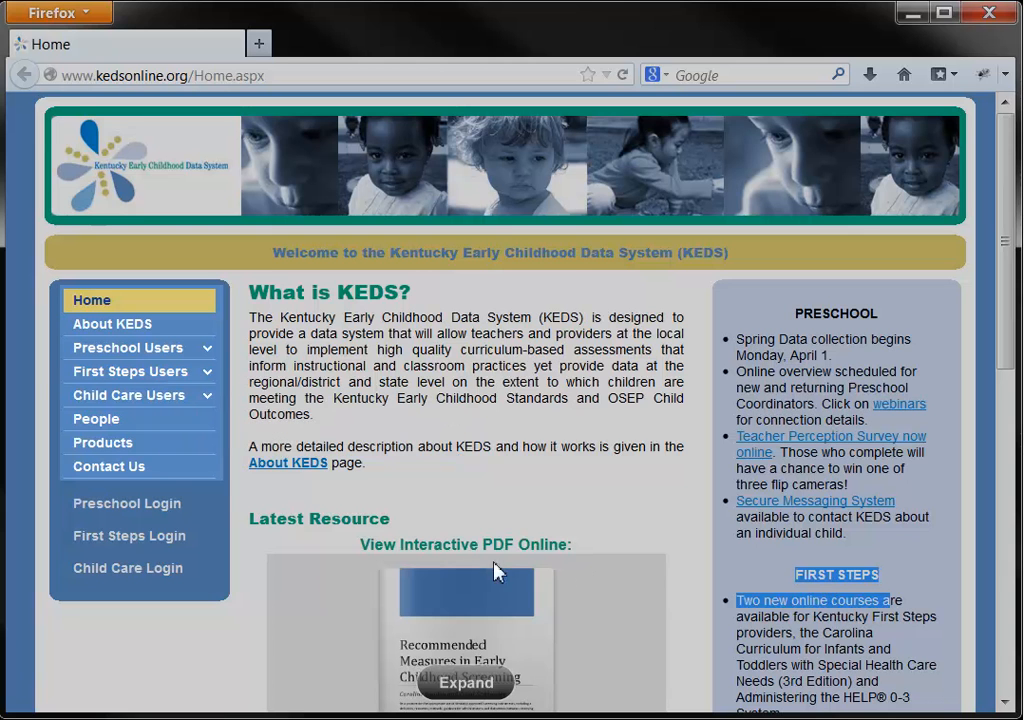
View the First Steps Users Timeline page and highlight the download date for the July 1 - September 30 assessments.
{"action": "left_click", "coordinate": [160, 385]}
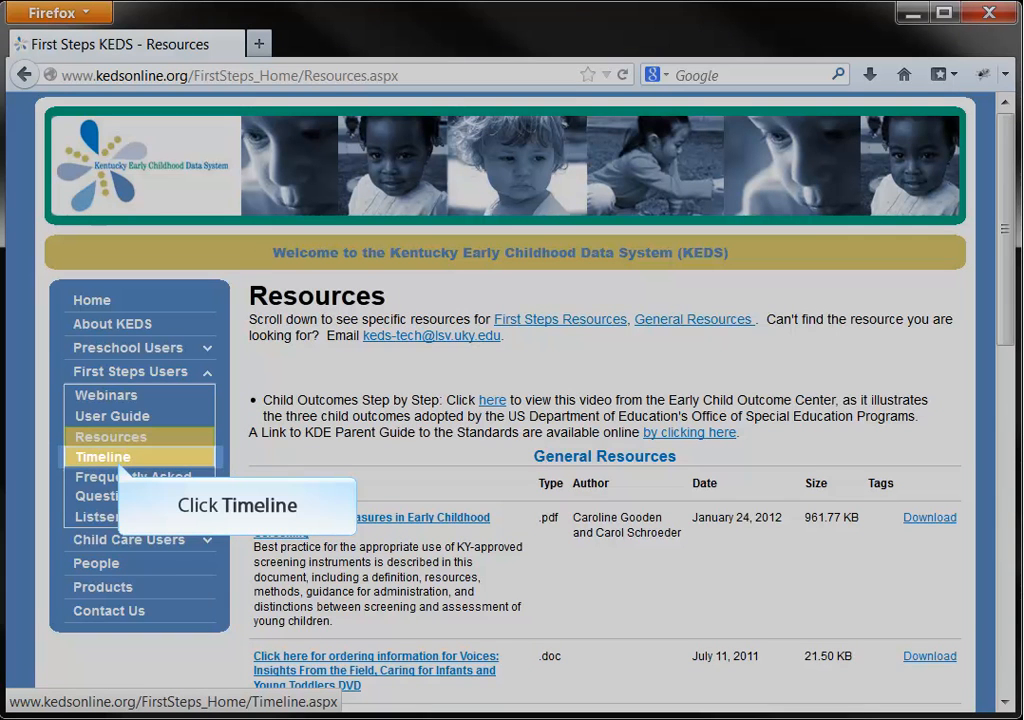
{"action": "left_click", "coordinate": [104, 457]}
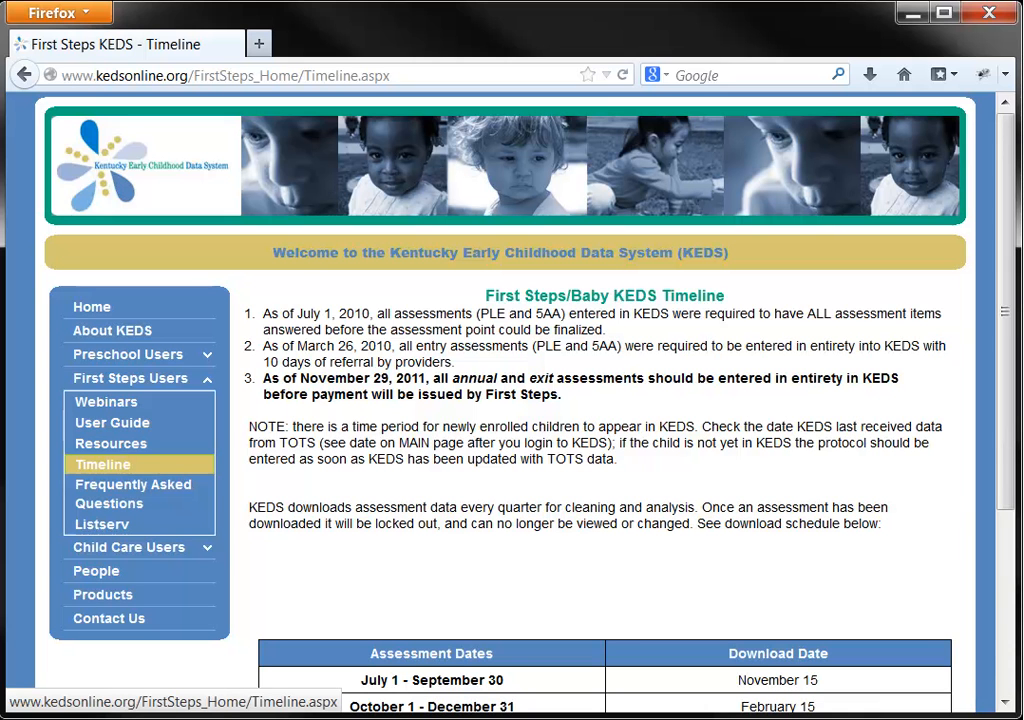
{"action": "scroll", "coordinate": [294, 485], "scroll_direction": "down", "scroll_amount": 5}
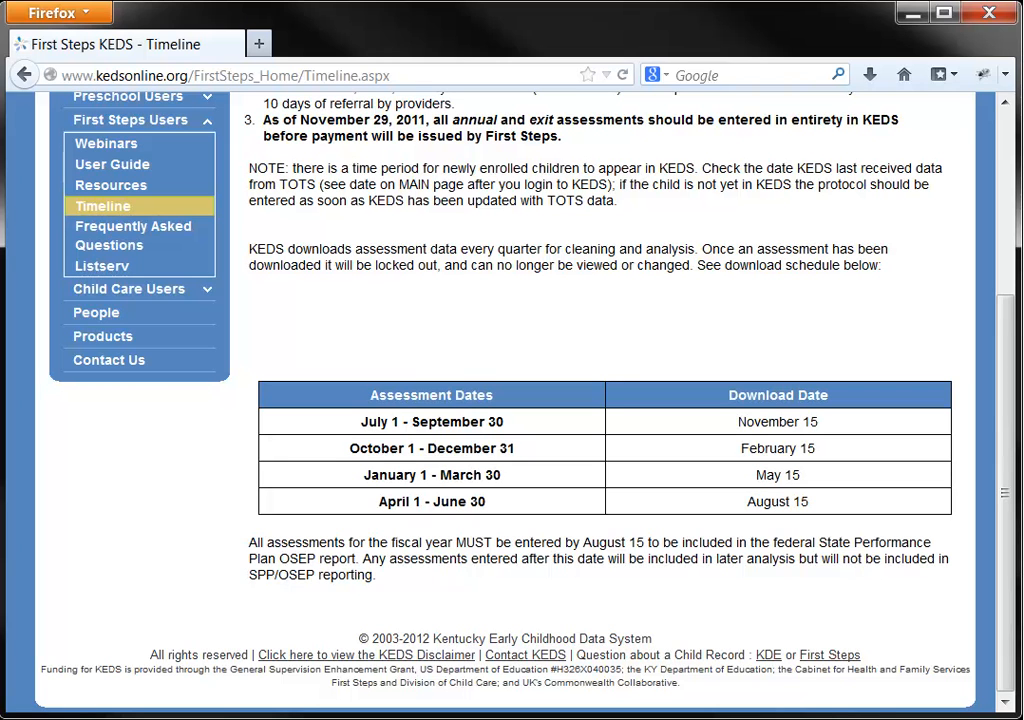
{"action": "left_click_drag", "start_coordinate": [738, 421], "coordinate": [850, 430]}
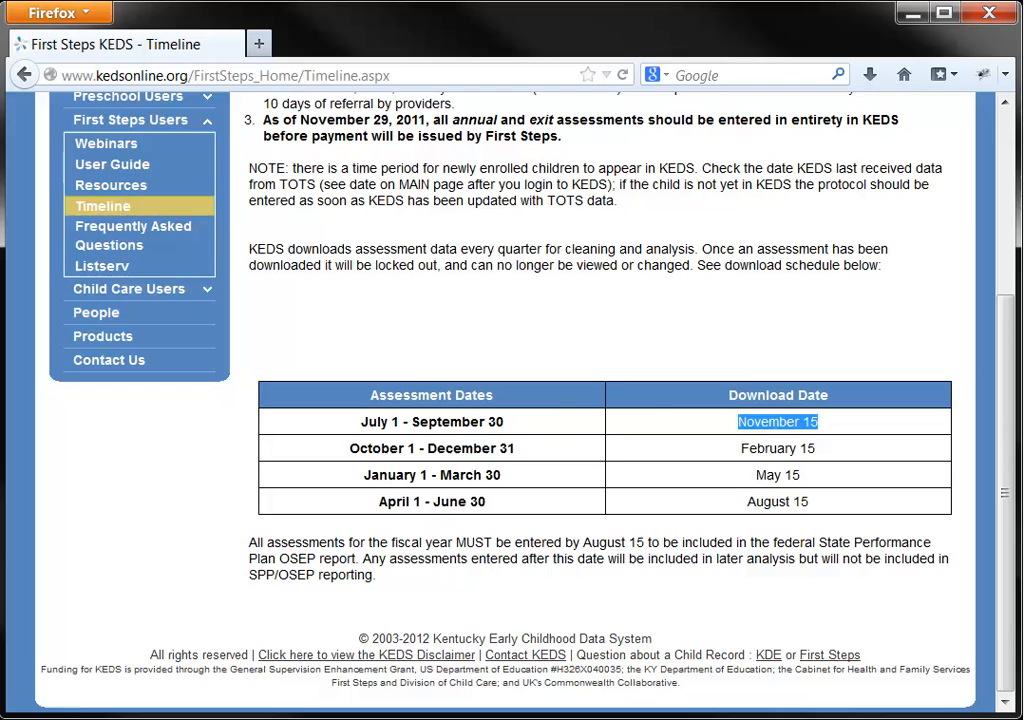
View the First Steps FAQ entry on getting a KEDS account and the Baby KEDS Listserv sign-up page.
{"action": "left_click", "coordinate": [133, 236]}
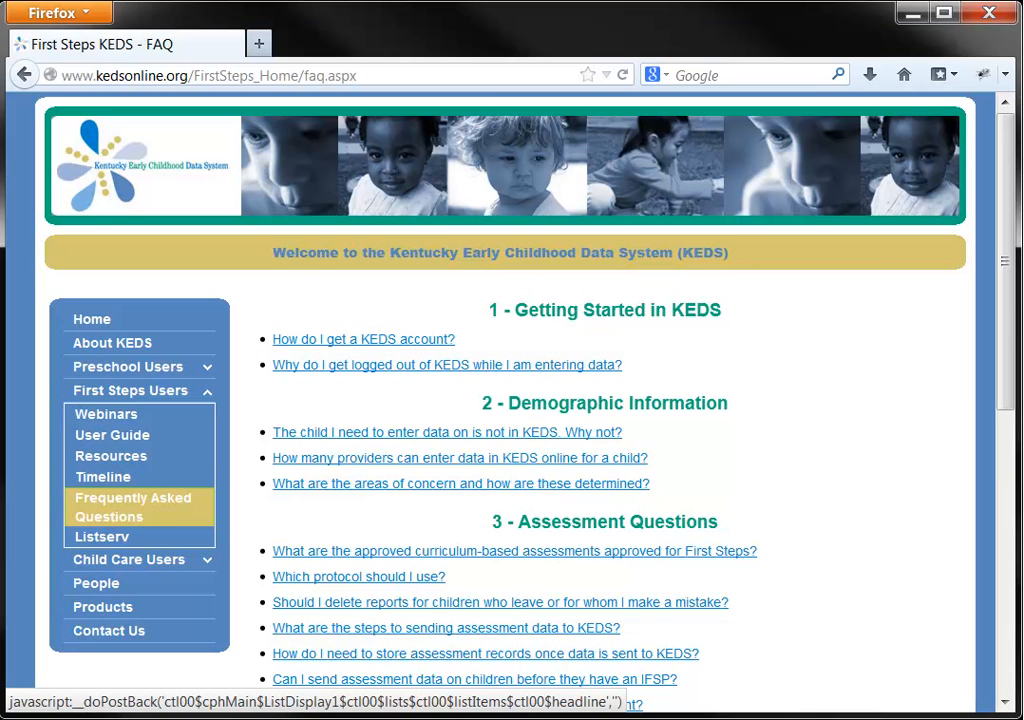
{"action": "left_click", "coordinate": [363, 340]}
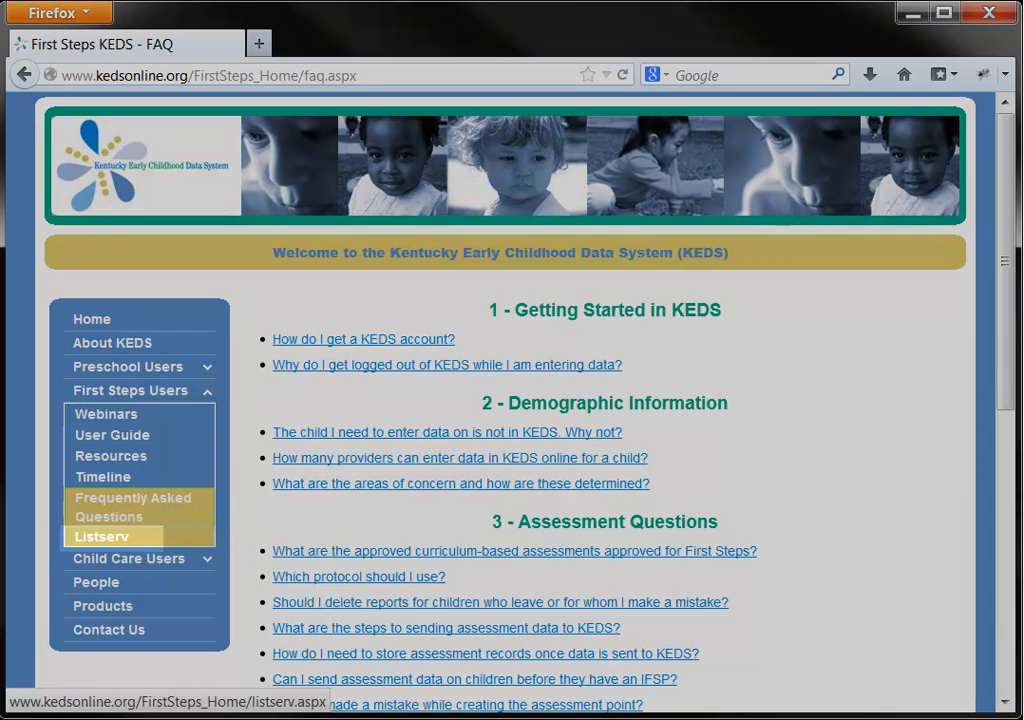
{"action": "left_click", "coordinate": [125, 543]}
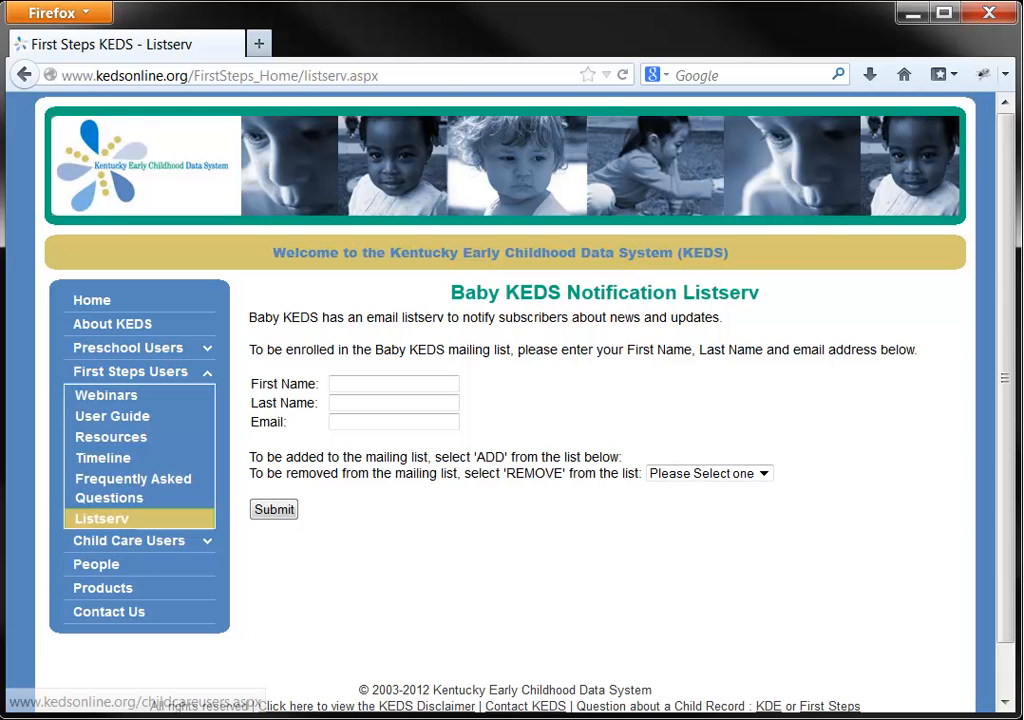
{"action": "scroll", "coordinate": [464, 537], "scroll_direction": "down", "scroll_amount": 1}
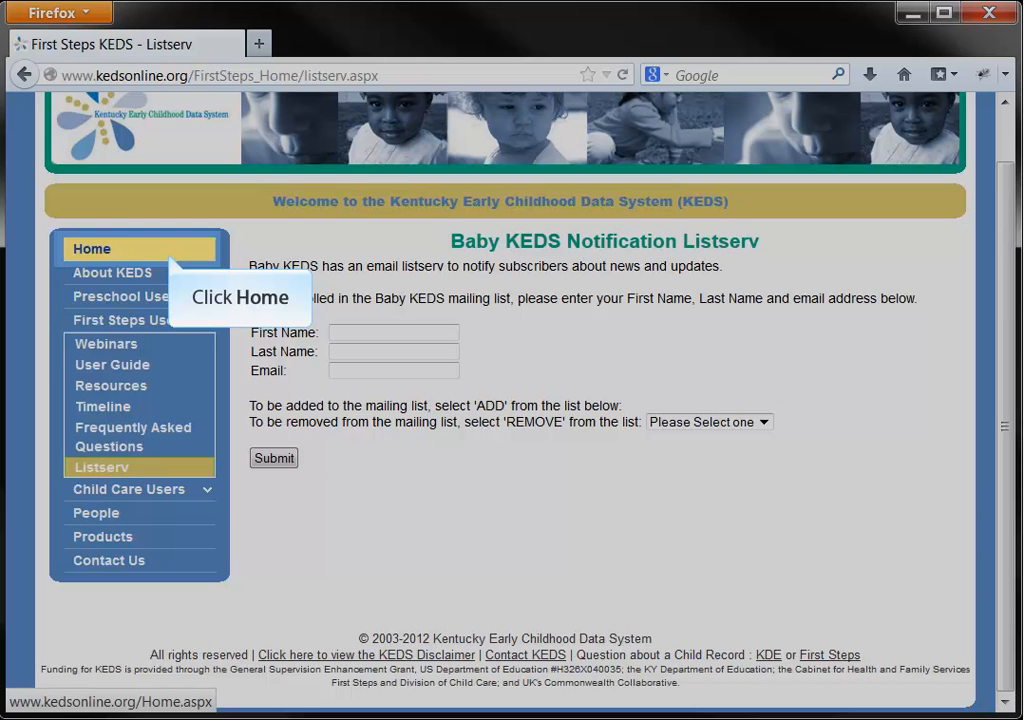
Return to the KEDS home page and log in to First Steps with the provider's user name and password.
{"action": "left_click", "coordinate": [92, 248]}
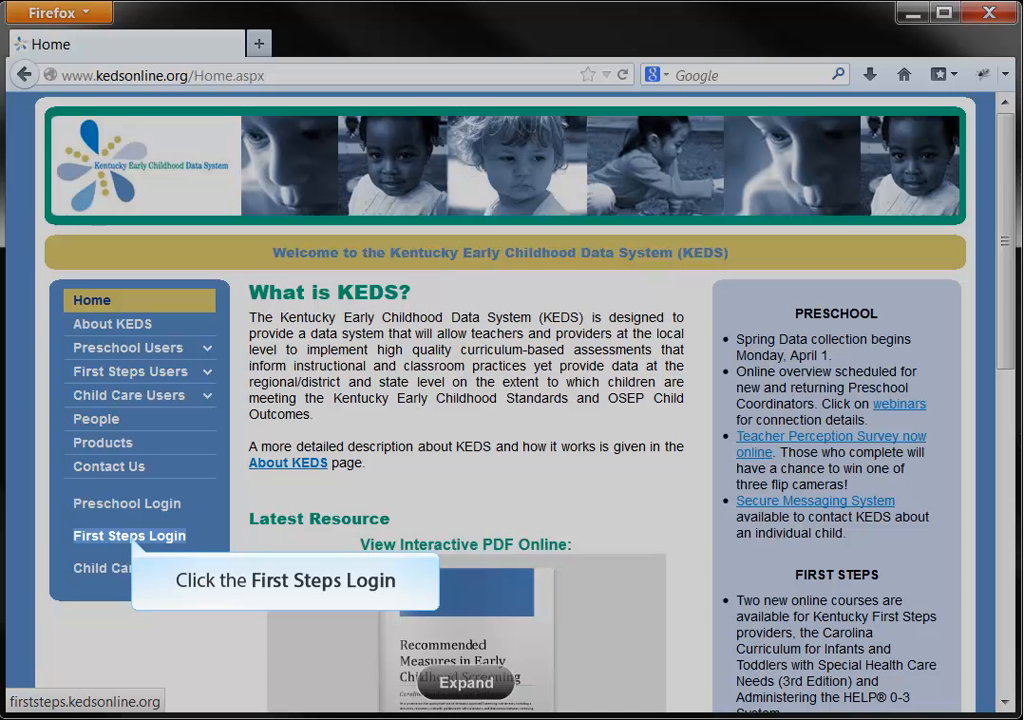
{"action": "left_click", "coordinate": [129, 536]}
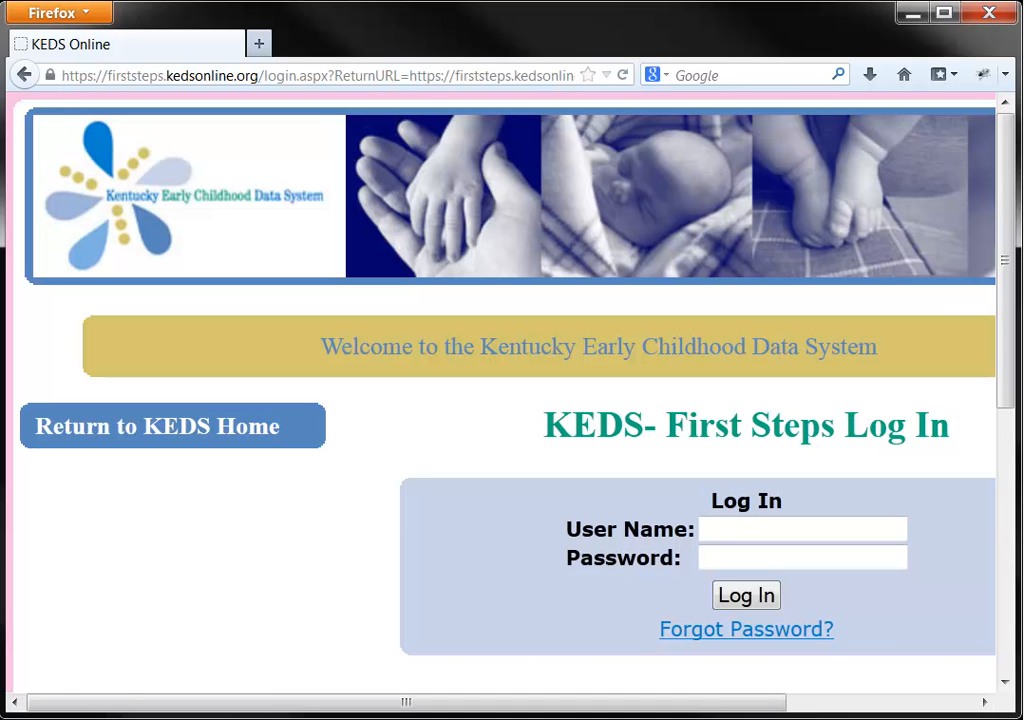
{"action": "left_click_drag", "start_coordinate": [657, 632], "coordinate": [884, 658]}
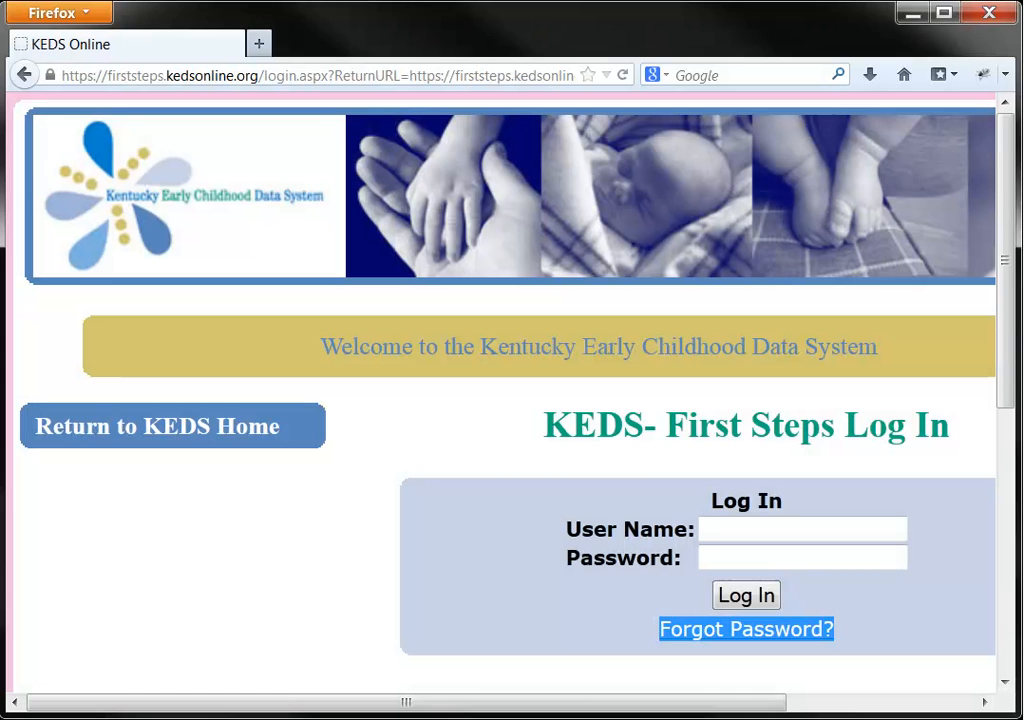
{"action": "left_click", "coordinate": [760, 529]}
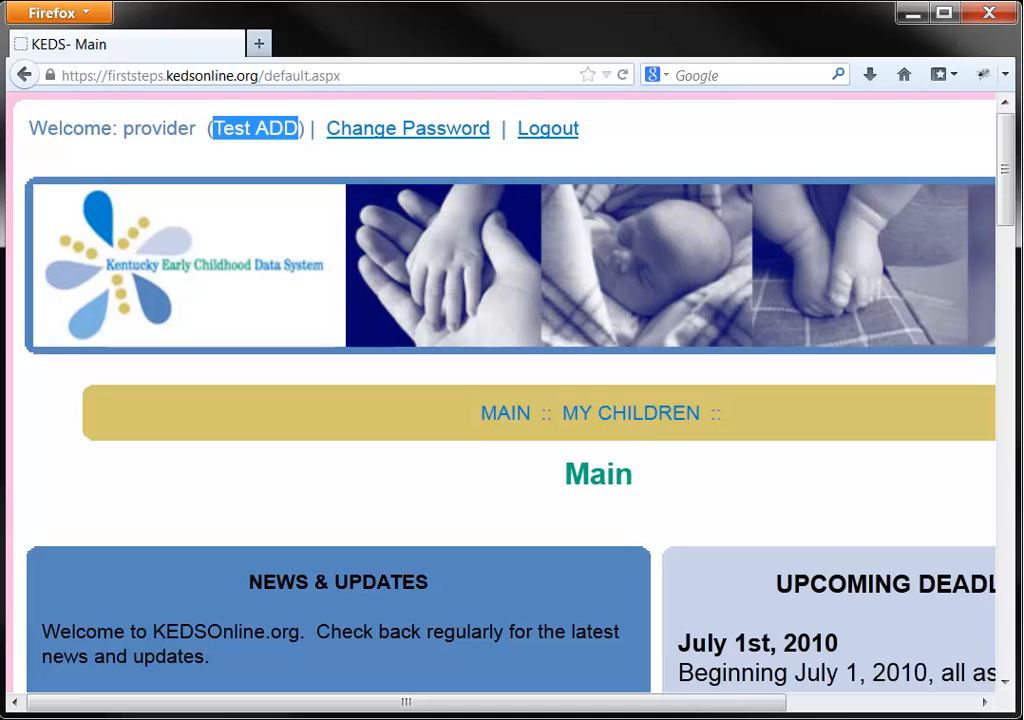
Read the News & Updates section on the Main page and highlight the date TOTS data was last updated.
{"action": "double_click", "coordinate": [626, 481]}
{"action": "left_click", "coordinate": [652, 484]}
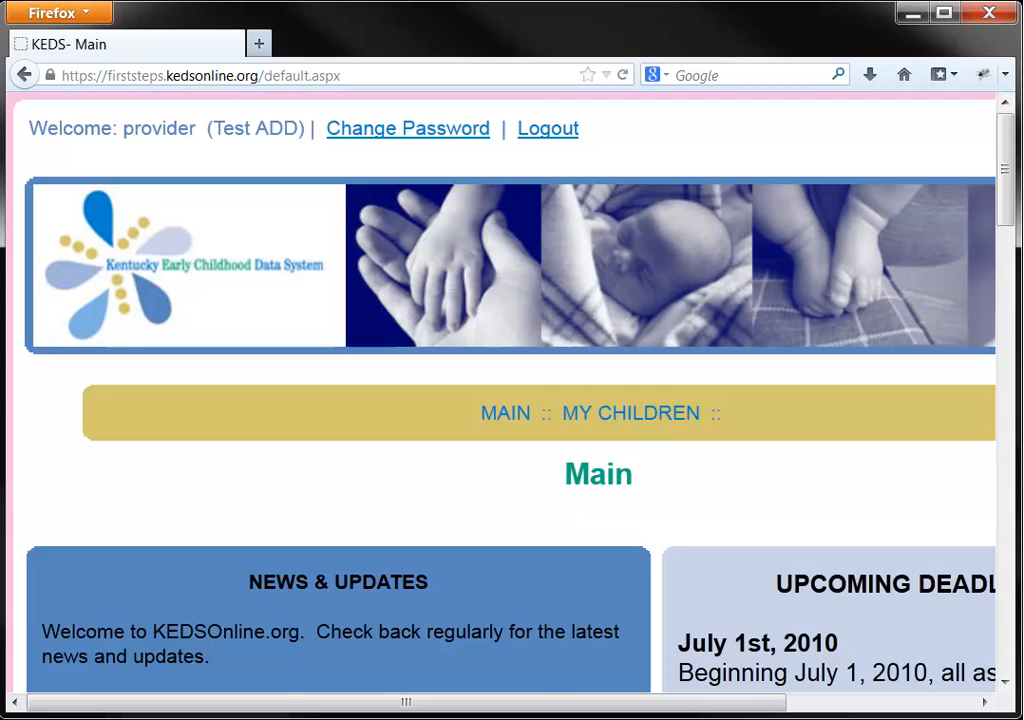
{"action": "scroll", "coordinate": [635, 487], "scroll_direction": "down", "scroll_amount": 7}
{"action": "scroll", "coordinate": [255, 240], "scroll_direction": "up", "scroll_amount": 1}
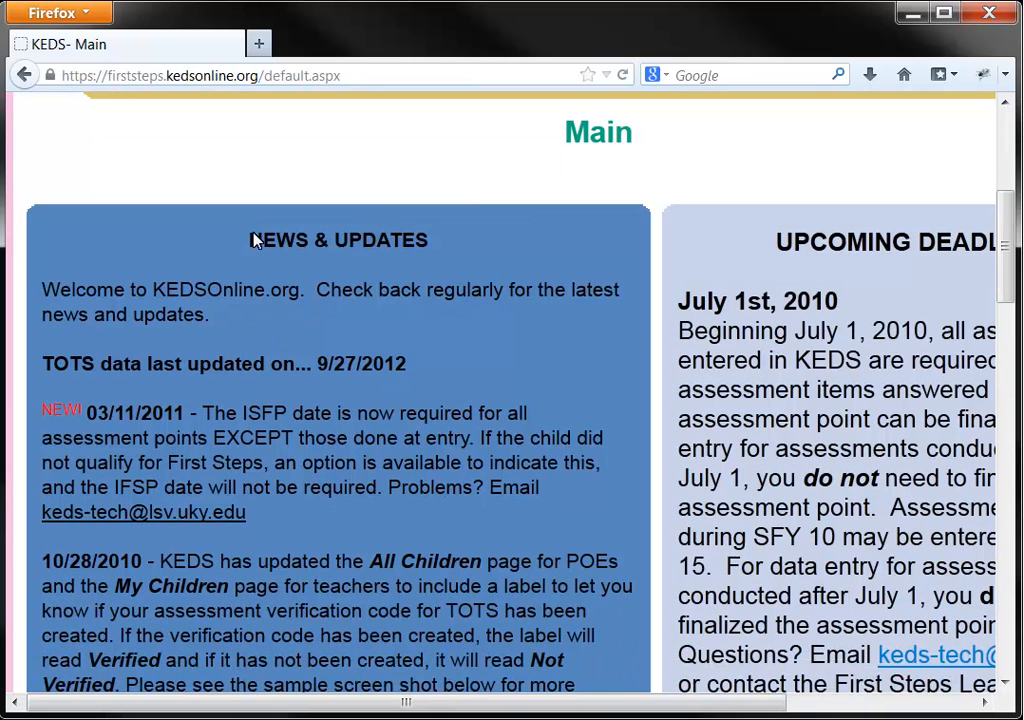
{"action": "left_click_drag", "start_coordinate": [255, 240], "coordinate": [450, 250]}
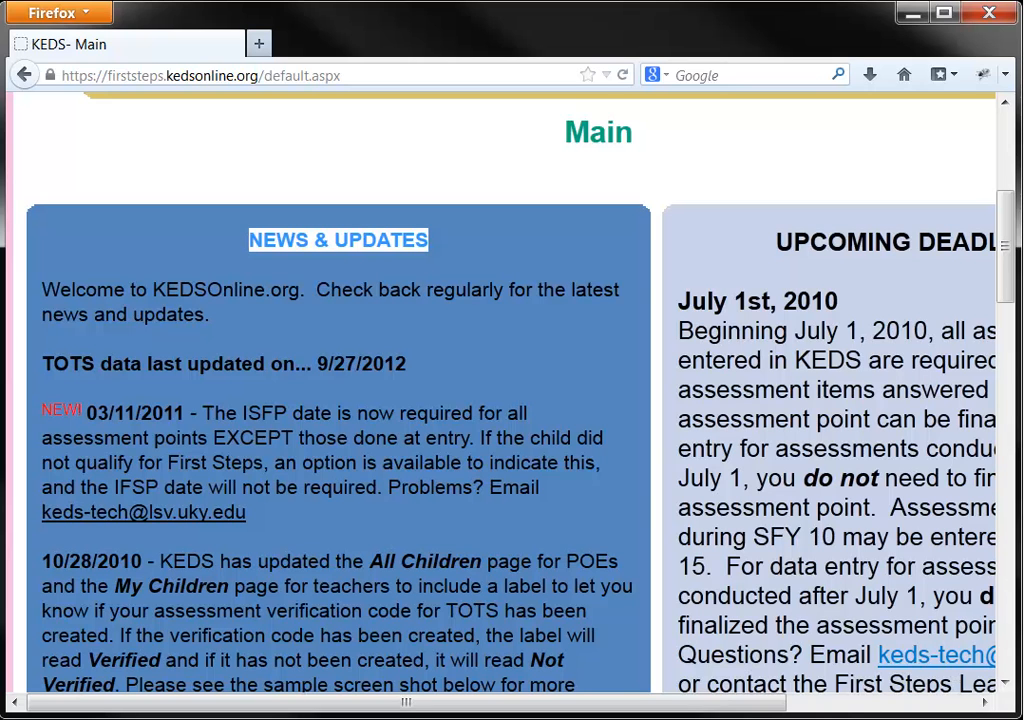
{"action": "left_click", "coordinate": [390, 363]}
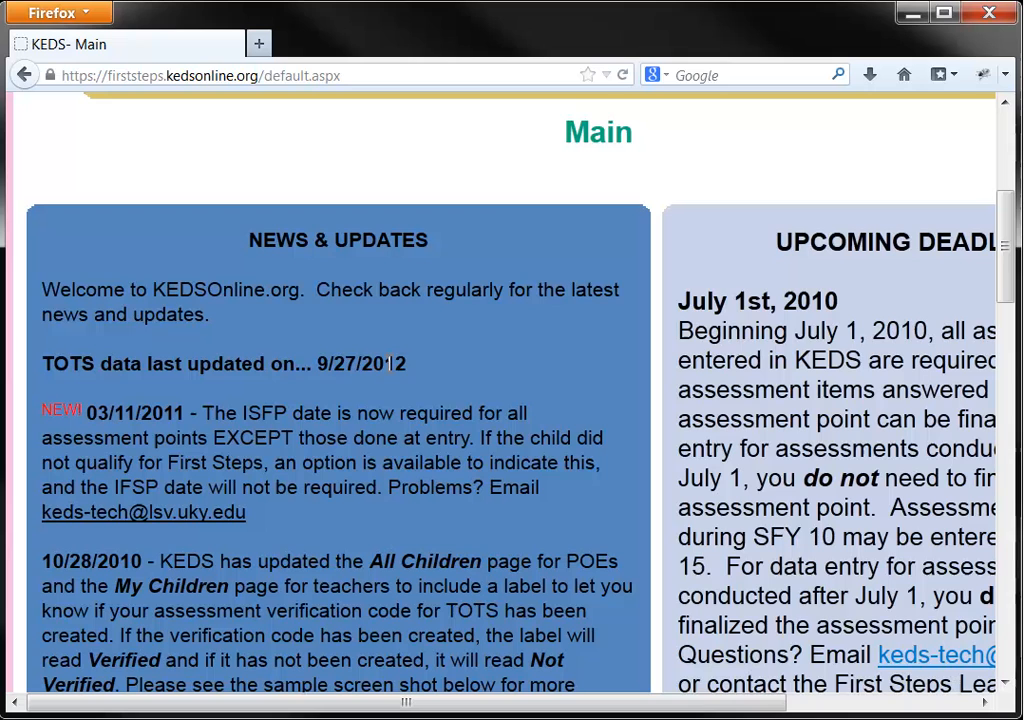
{"action": "double_click", "coordinate": [390, 363]}
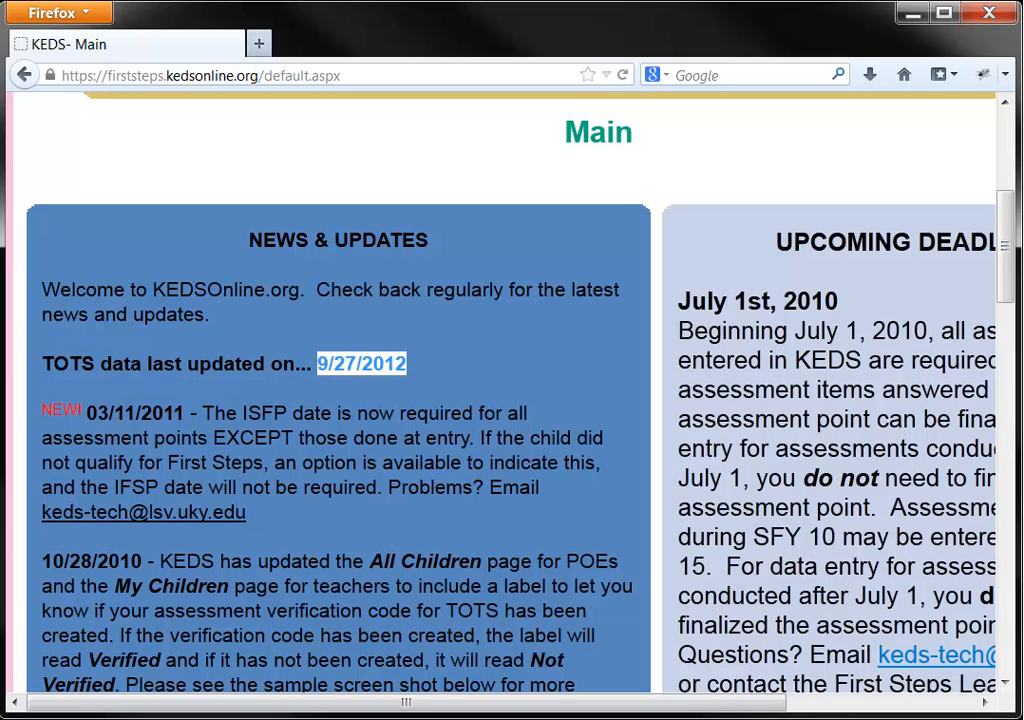
{"action": "left_click", "coordinate": [412, 364]}
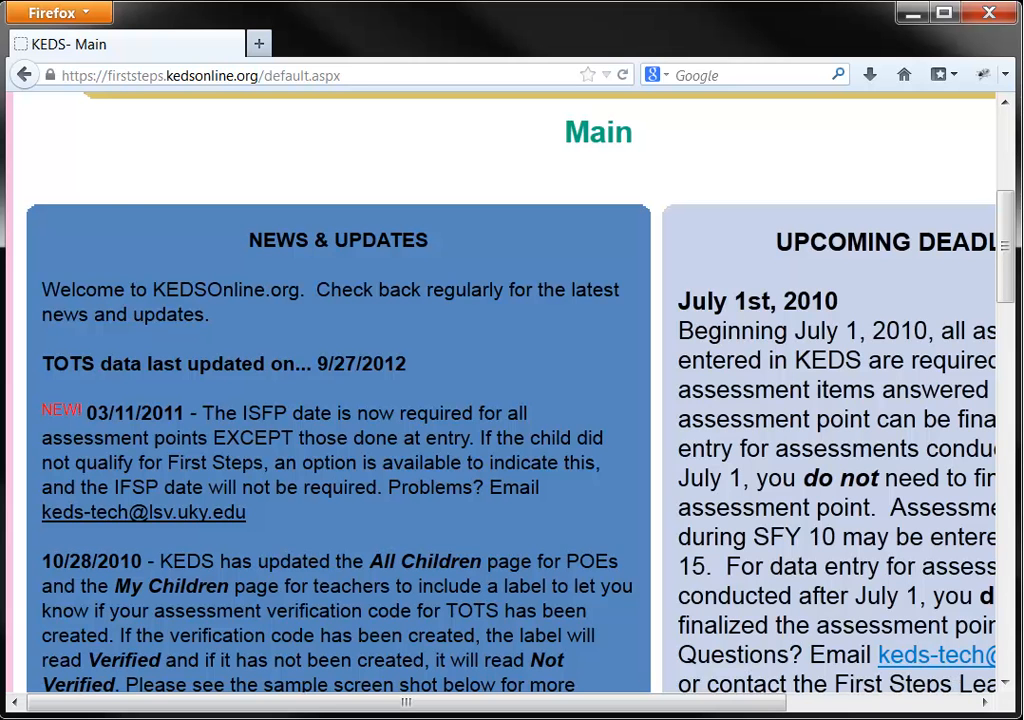
Open the My Children list and expand the child's record to show its assessment points.
{"action": "scroll", "coordinate": [613, 242], "scroll_direction": "up", "scroll_amount": 3}
{"action": "left_click", "coordinate": [613, 244]}
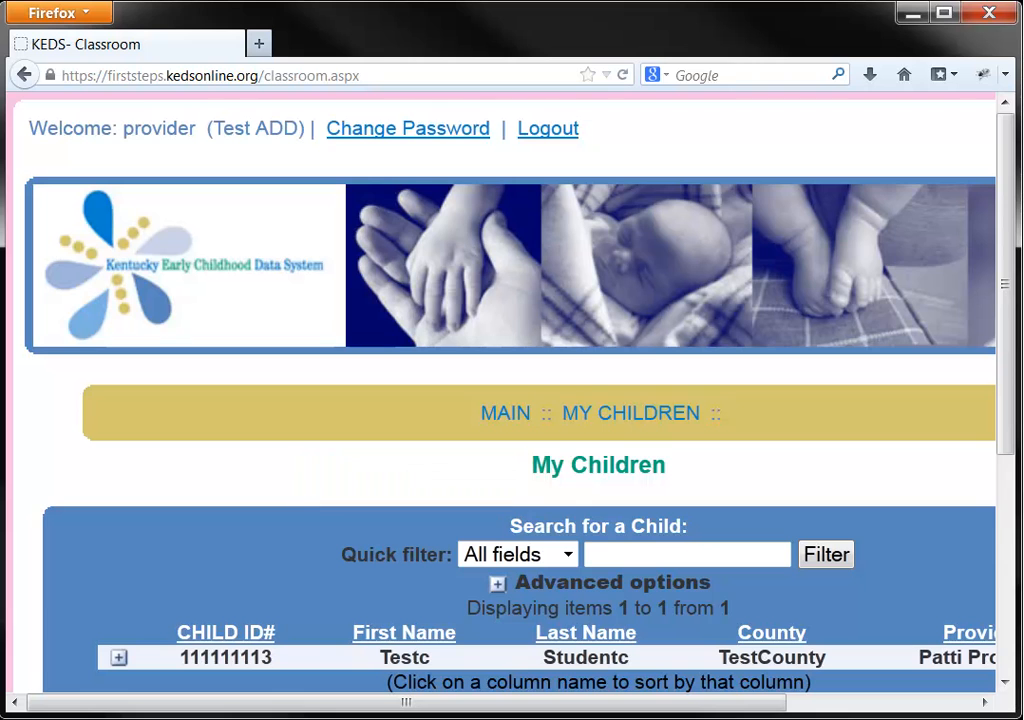
{"action": "scroll", "coordinate": [578, 263], "scroll_direction": "down", "scroll_amount": 3}
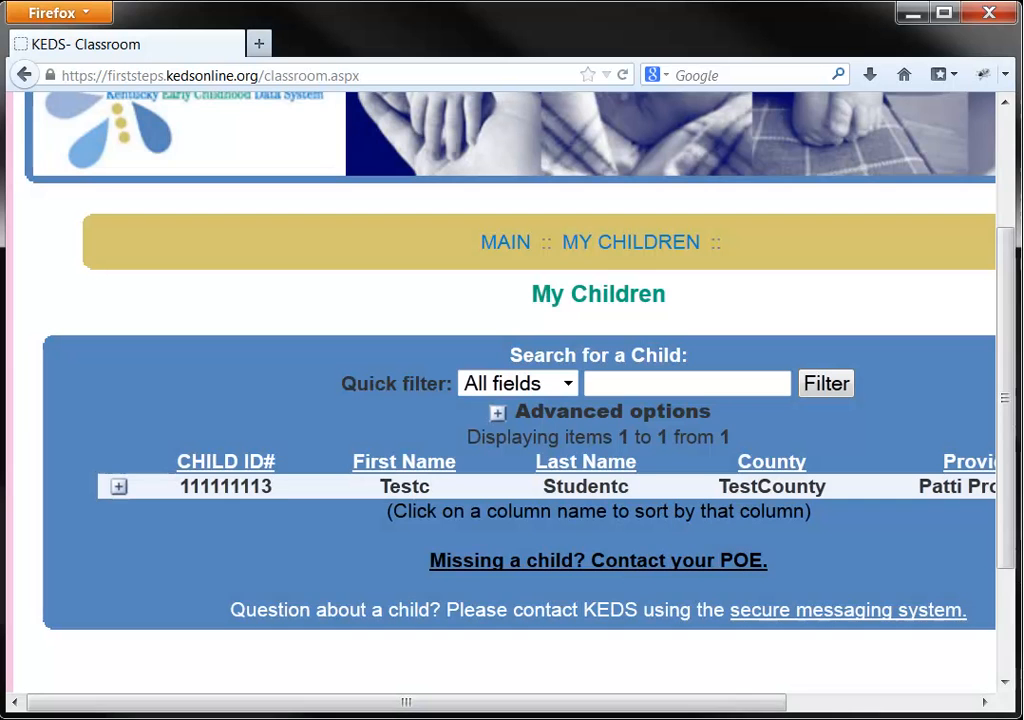
{"action": "double_click", "coordinate": [405, 487]}
{"action": "scroll", "coordinate": [425, 550], "scroll_direction": "down", "scroll_amount": 3}
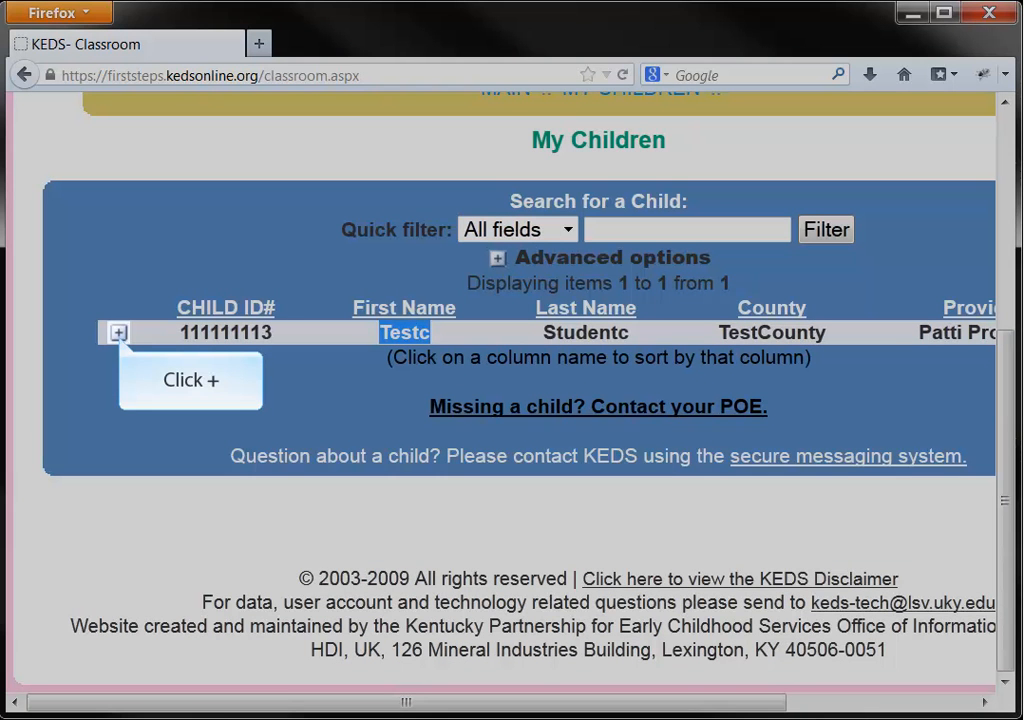
{"action": "left_click", "coordinate": [118, 333]}
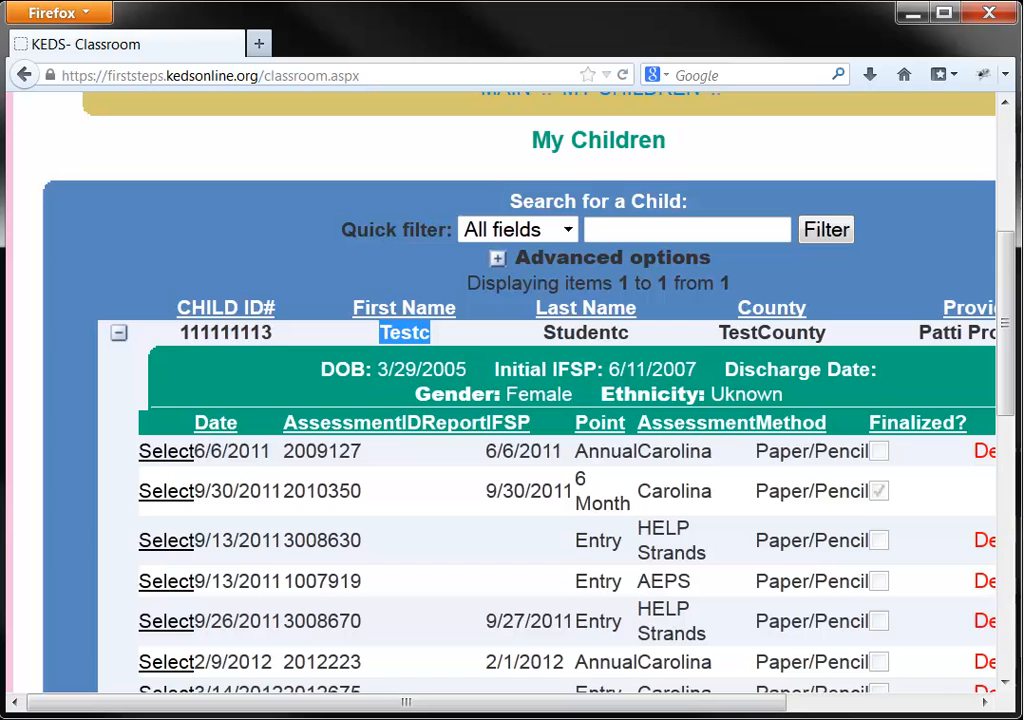
Start a new assessment point for the child with Assessment Point Annual and both Date of Assessment and IFSP Begin Date 3/22/2013.
{"action": "scroll", "coordinate": [155, 425], "scroll_direction": "down", "scroll_amount": 3}
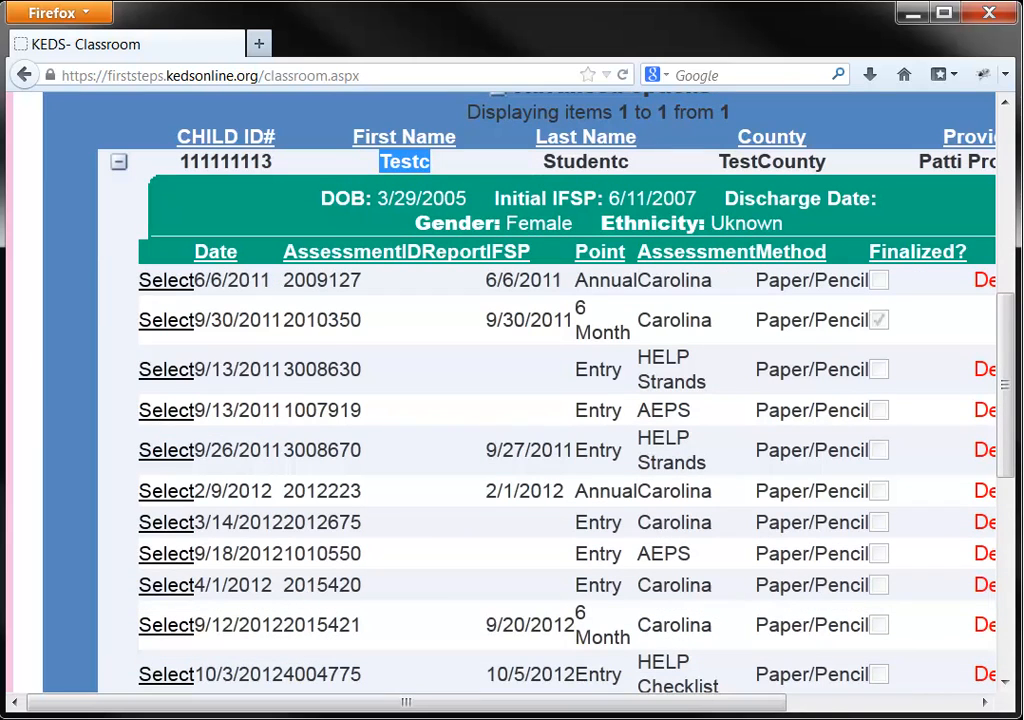
{"action": "scroll", "coordinate": [221, 352], "scroll_direction": "down", "scroll_amount": 10}
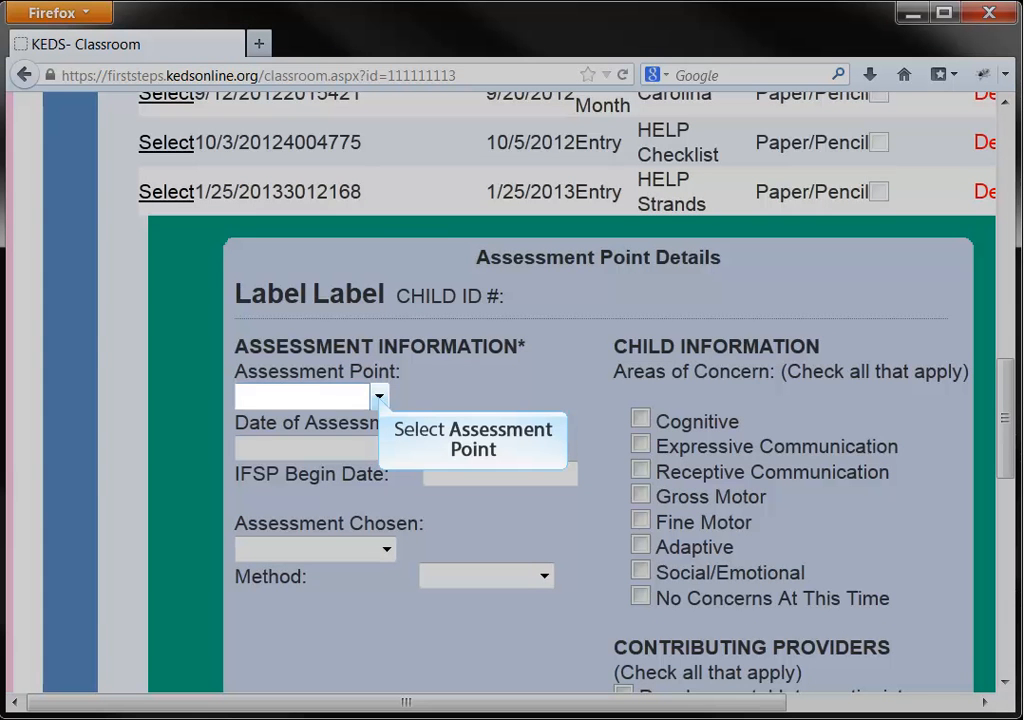
{"action": "left_click", "coordinate": [379, 397]}
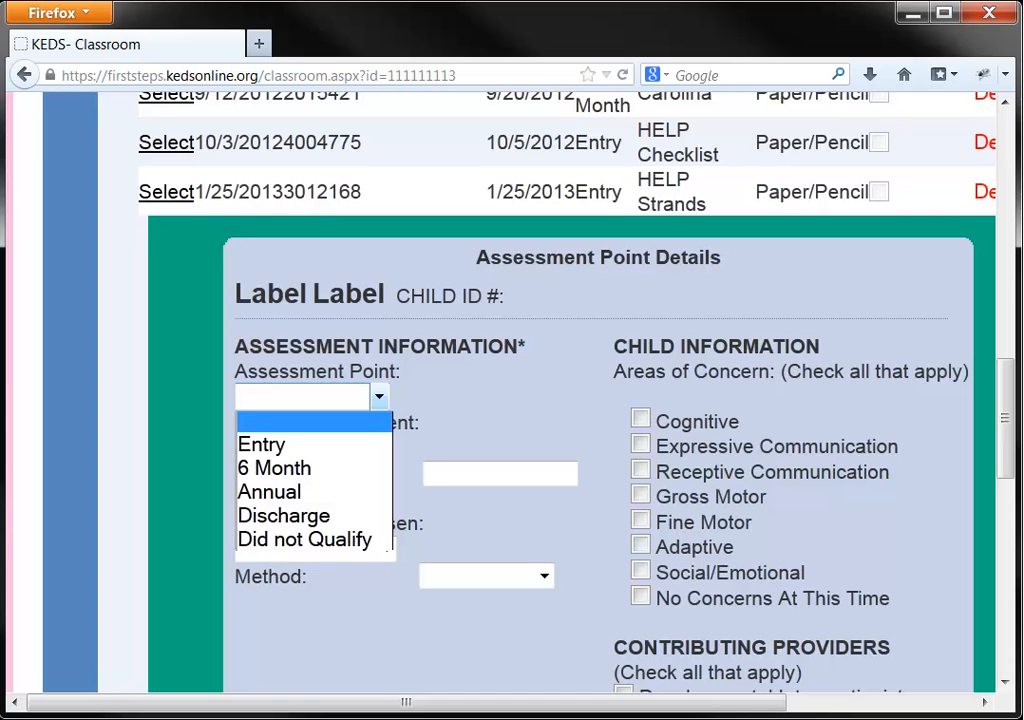
{"action": "left_click", "coordinate": [270, 492]}
{"action": "left_click", "coordinate": [312, 448]}
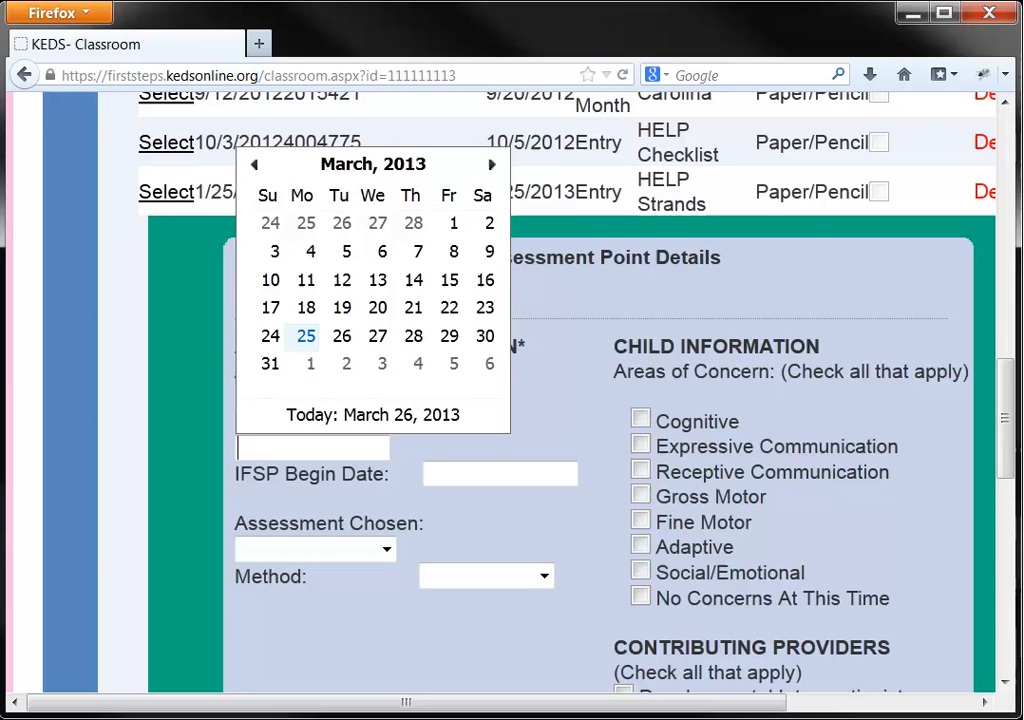
{"action": "left_click", "coordinate": [449, 307]}
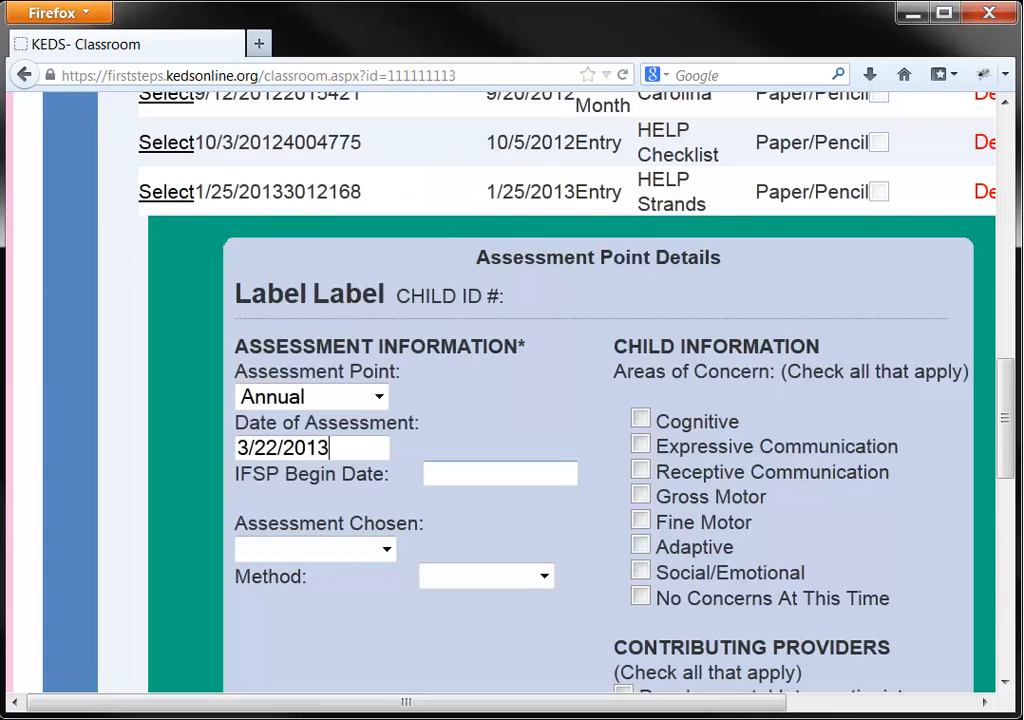
{"action": "left_click", "coordinate": [495, 474]}
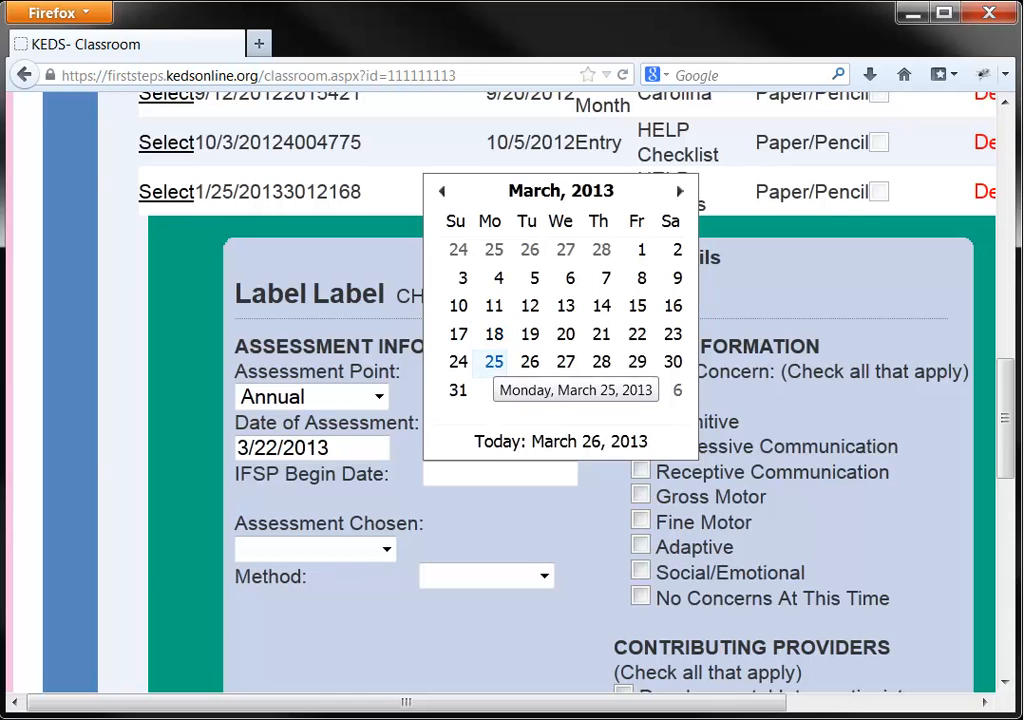
{"action": "left_click", "coordinate": [637, 333]}
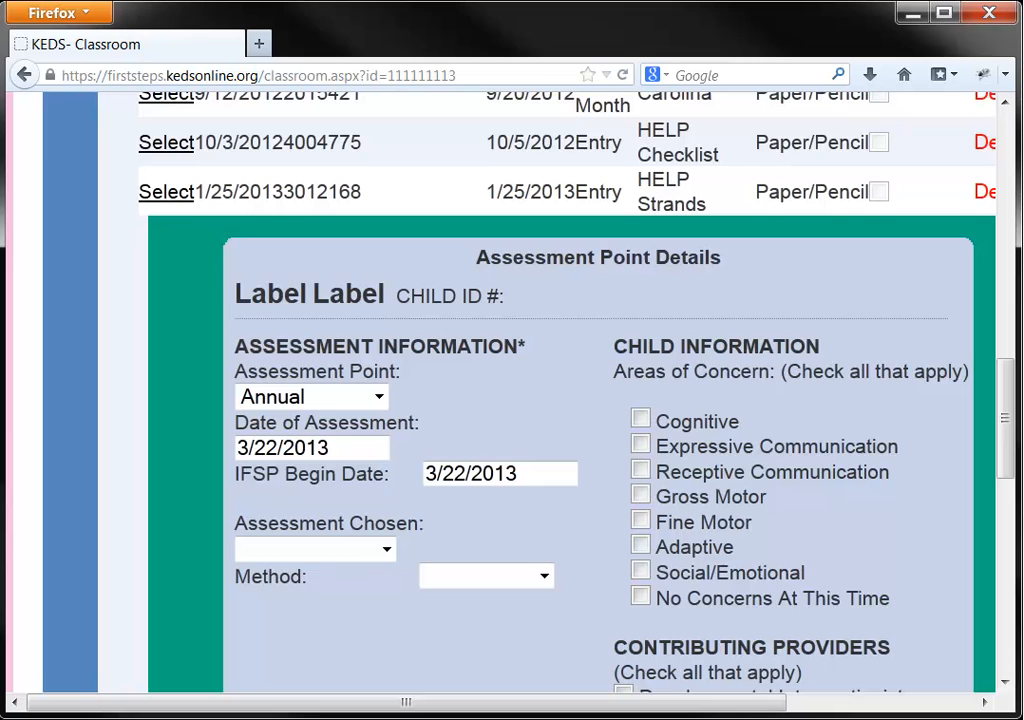
Choose HELP Checklist with the Paper/Pencil method, and mark Receptive Communication and Adaptive as areas of concern.
{"action": "left_click", "coordinate": [386, 549]}
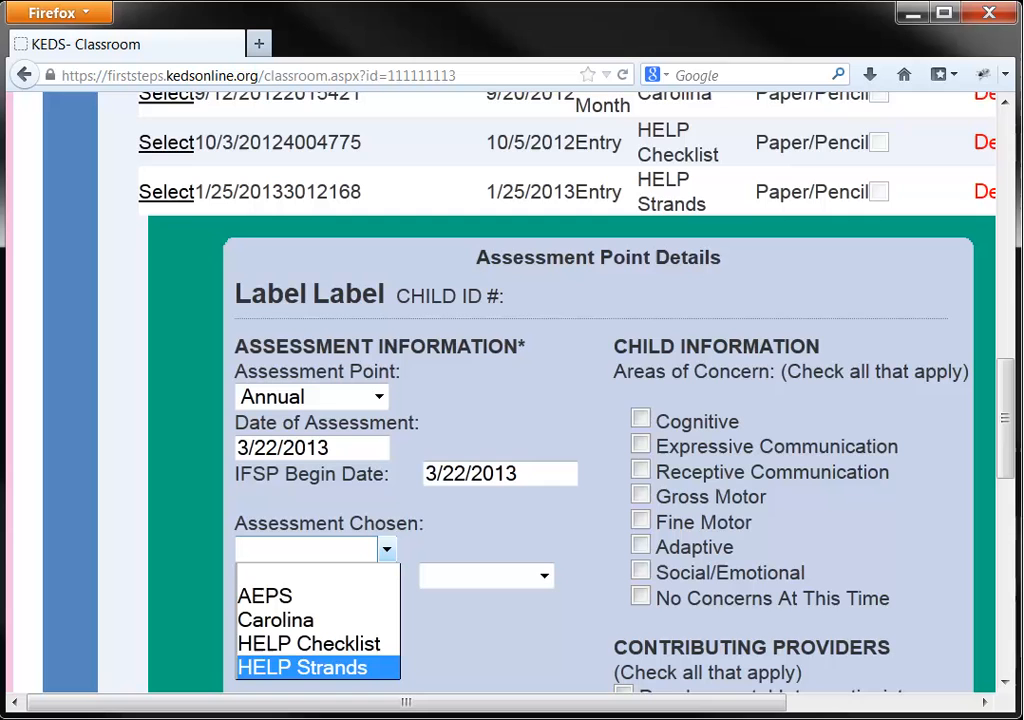
{"action": "left_click", "coordinate": [309, 644]}
{"action": "left_click", "coordinate": [544, 576]}
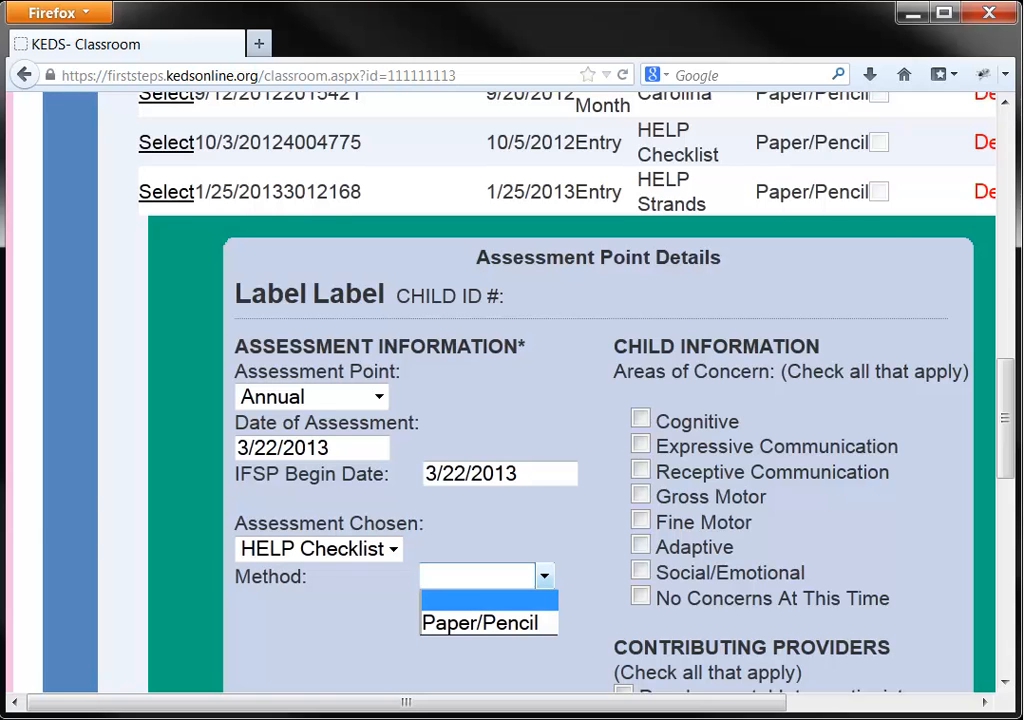
{"action": "left_click", "coordinate": [480, 623]}
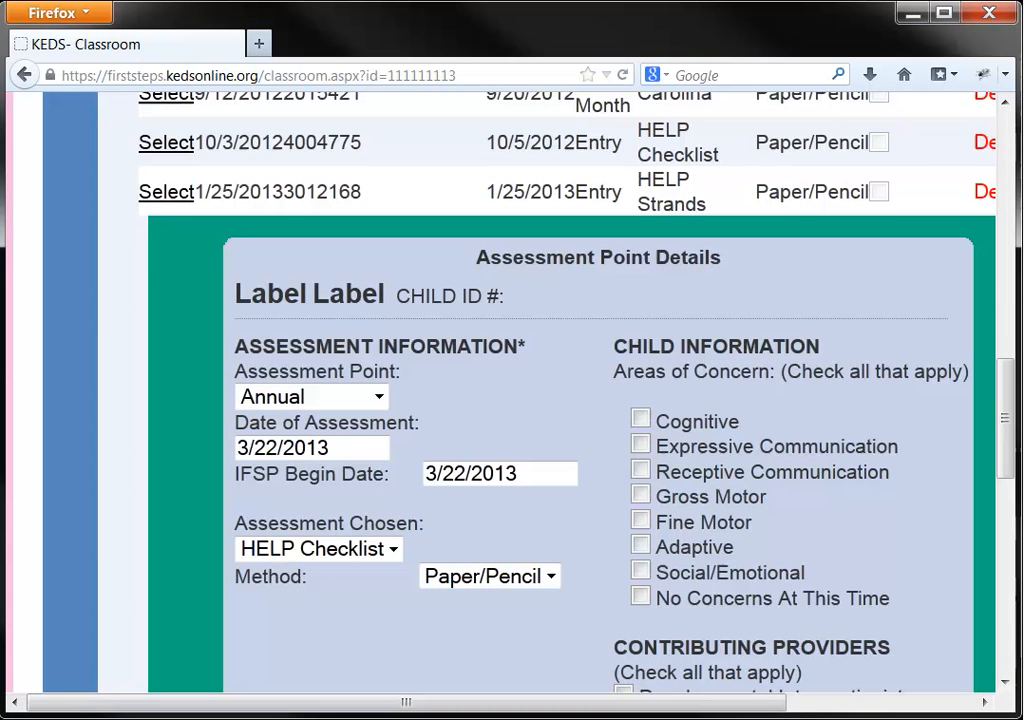
{"action": "left_click", "coordinate": [641, 470]}
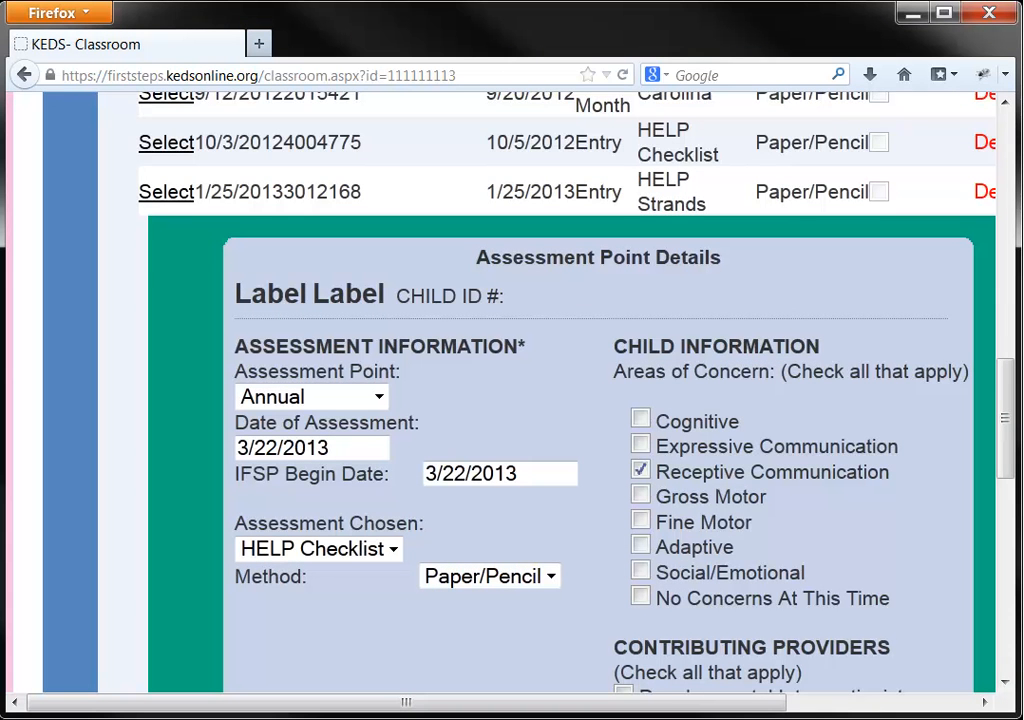
{"action": "left_click", "coordinate": [640, 545]}
Add Parent/Other Primary Caregiver as contributing provider, set Health Status to No concerns, and insert the assessment point.
{"action": "scroll", "coordinate": [578, 601], "scroll_direction": "down", "scroll_amount": 10}
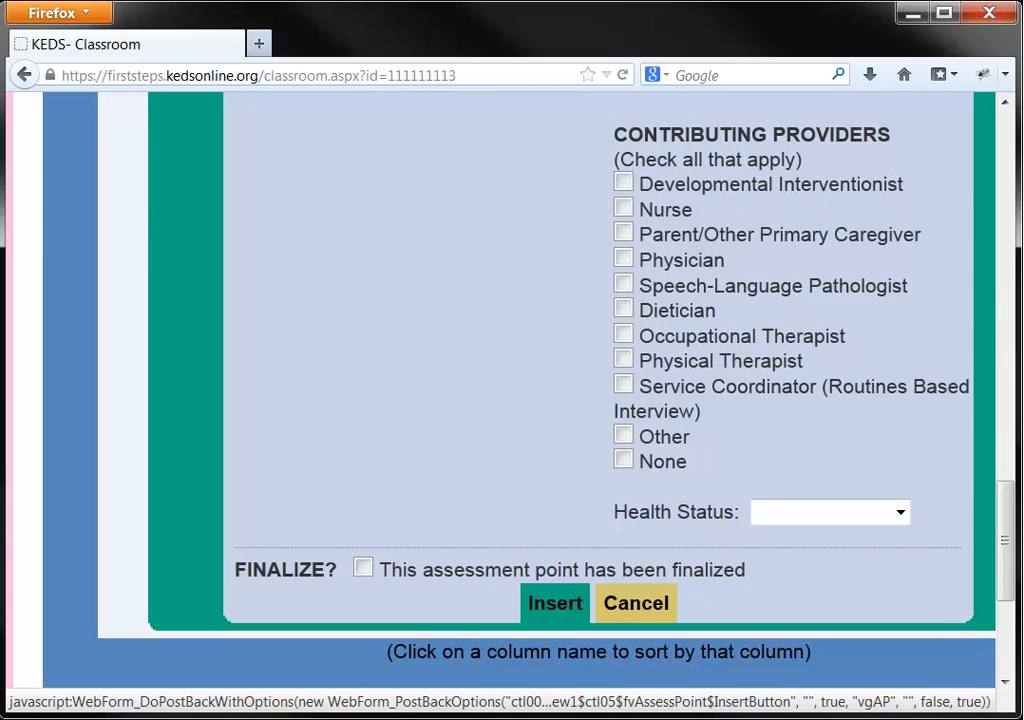
{"action": "left_click", "coordinate": [624, 233]}
{"action": "left_click", "coordinate": [899, 512]}
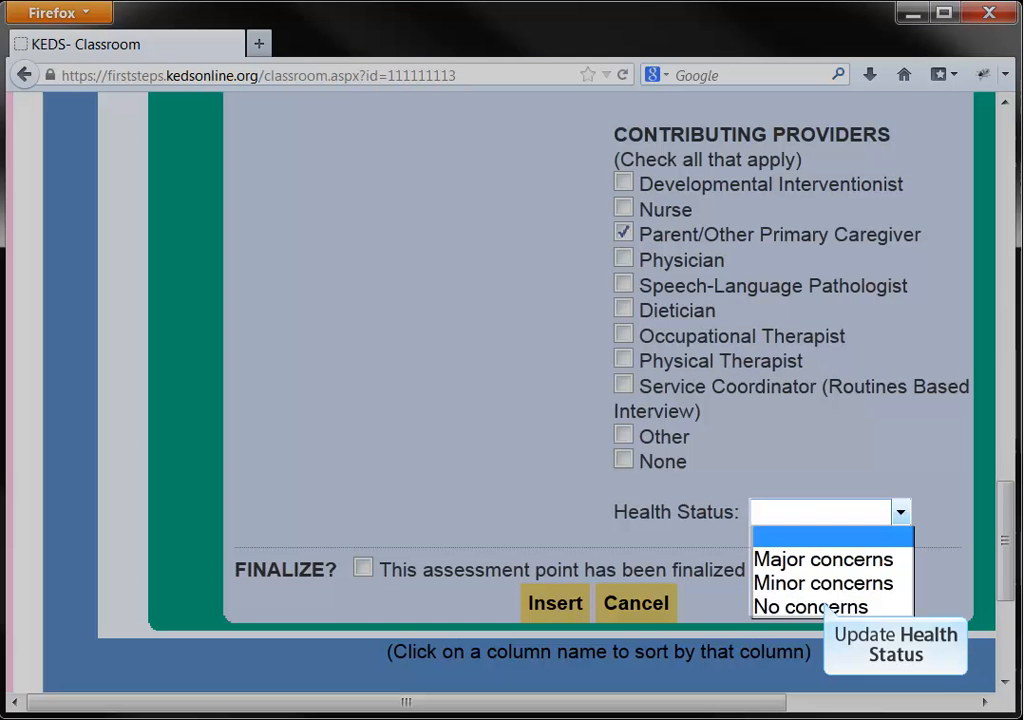
{"action": "left_click", "coordinate": [811, 607]}
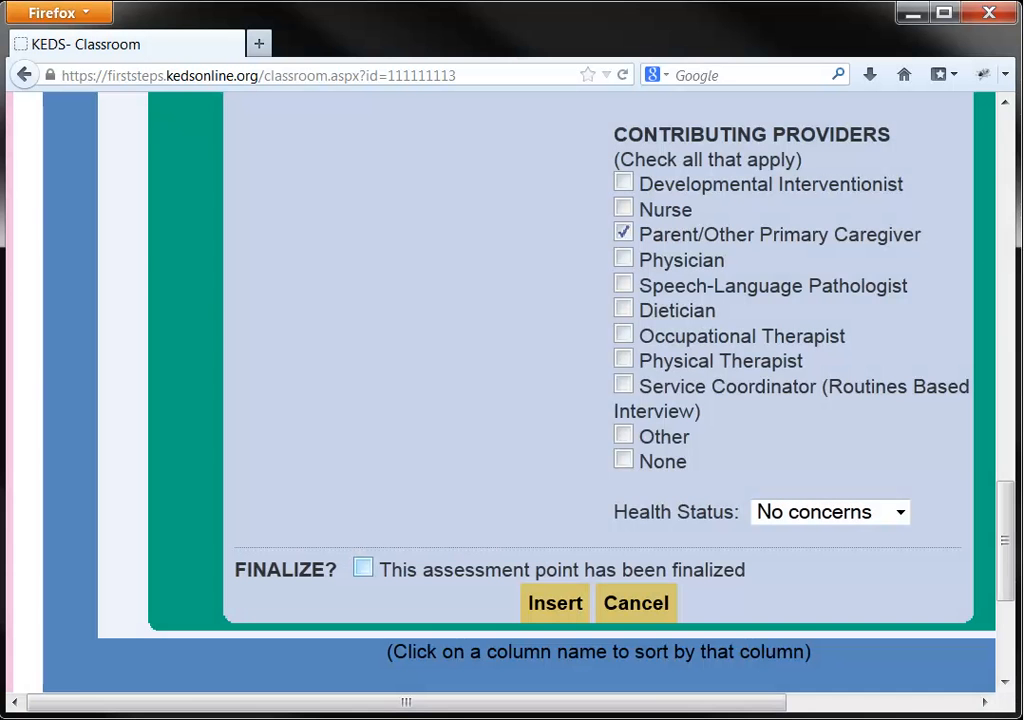
{"action": "left_click", "coordinate": [555, 603]}
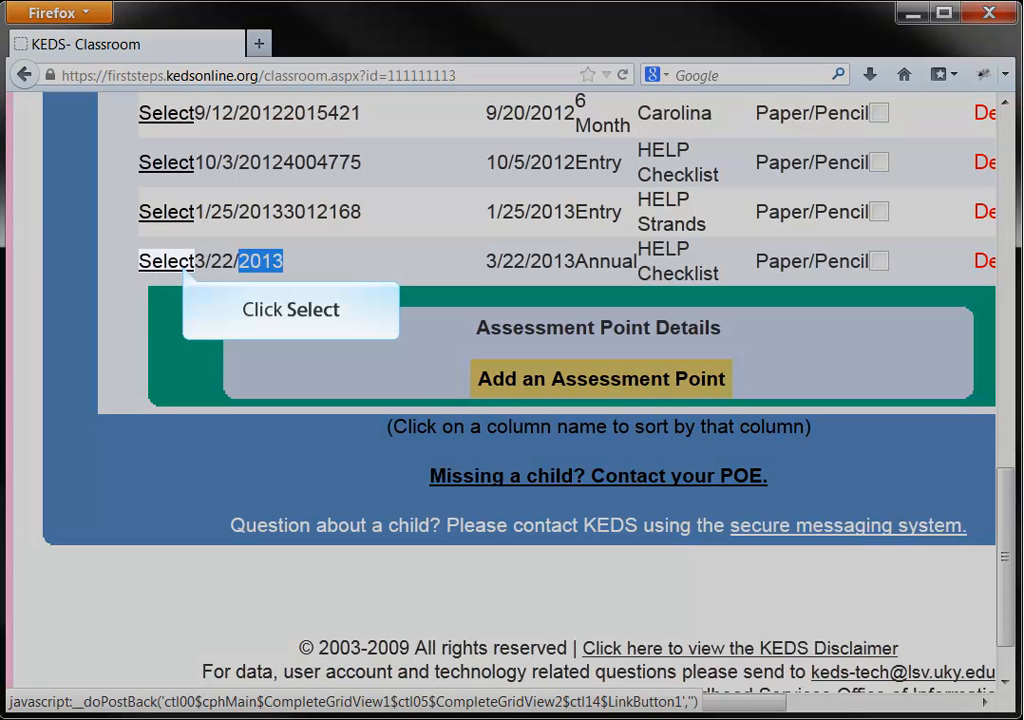
Select the child's 3/22/2013 Annual HELP Checklist assessment point and create an online assessment for it.
{"action": "left_click", "coordinate": [165, 261]}
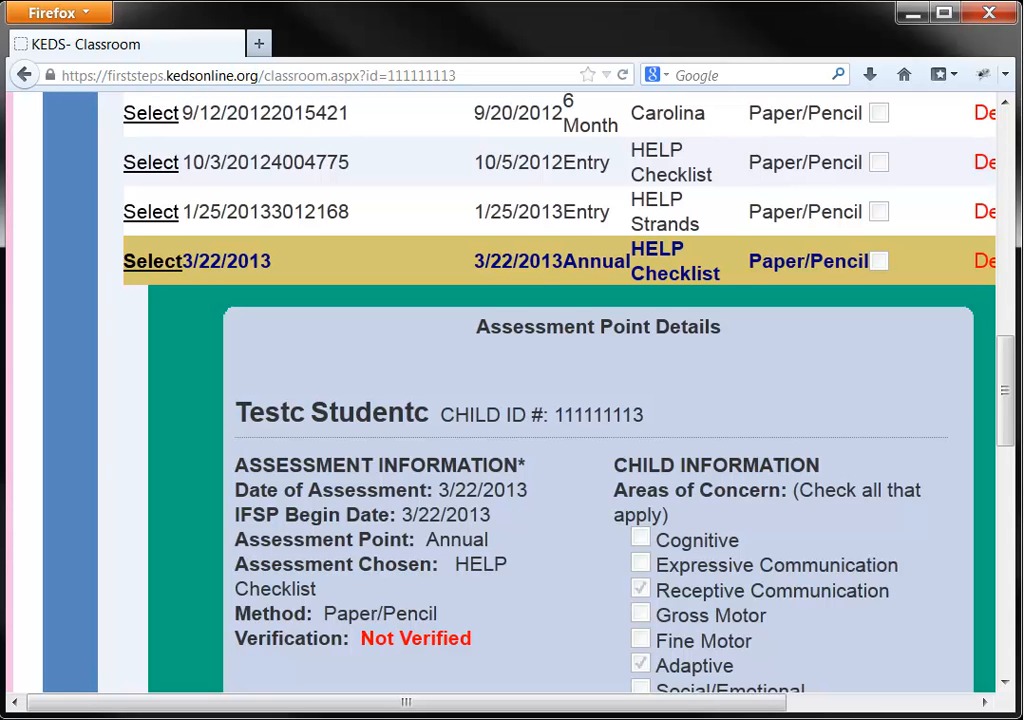
{"action": "scroll", "coordinate": [336, 478], "scroll_direction": "down", "scroll_amount": 6}
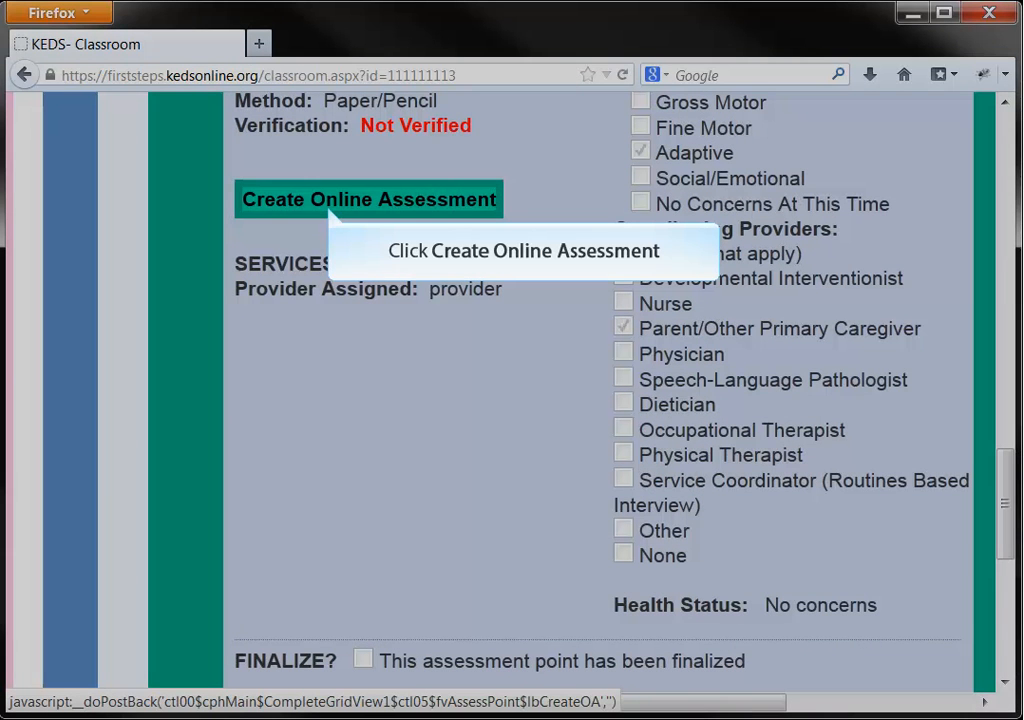
{"action": "left_click", "coordinate": [369, 199]}
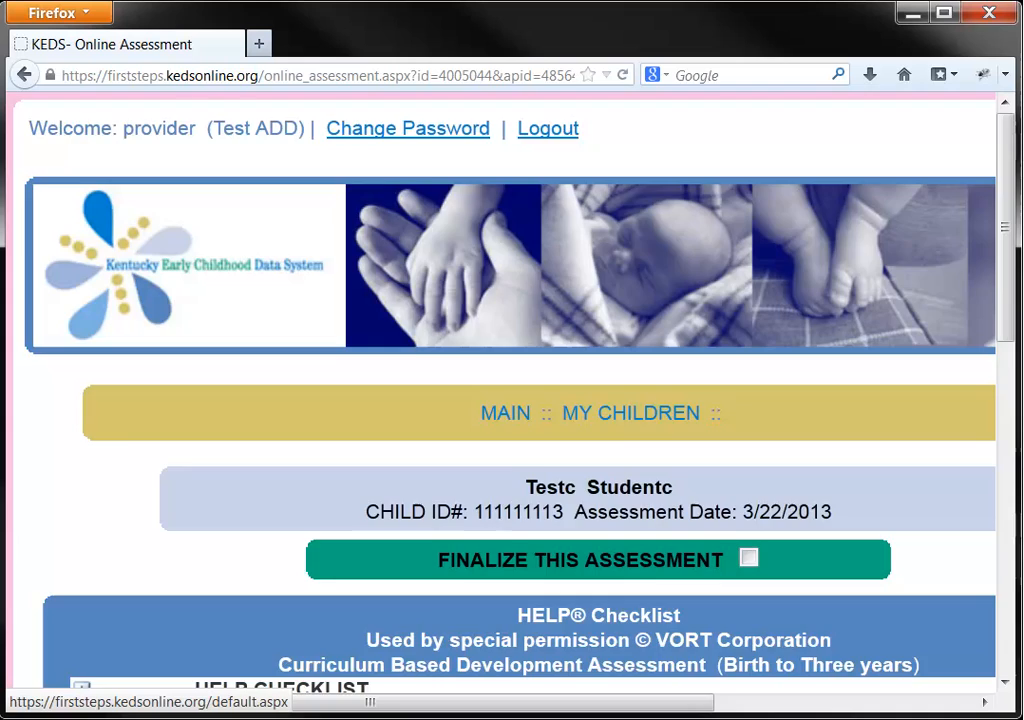
Expand the HELP Checklist and open its 1.0 Cognitive section for editing.
{"action": "scroll", "coordinate": [247, 340], "scroll_direction": "down", "scroll_amount": 3}
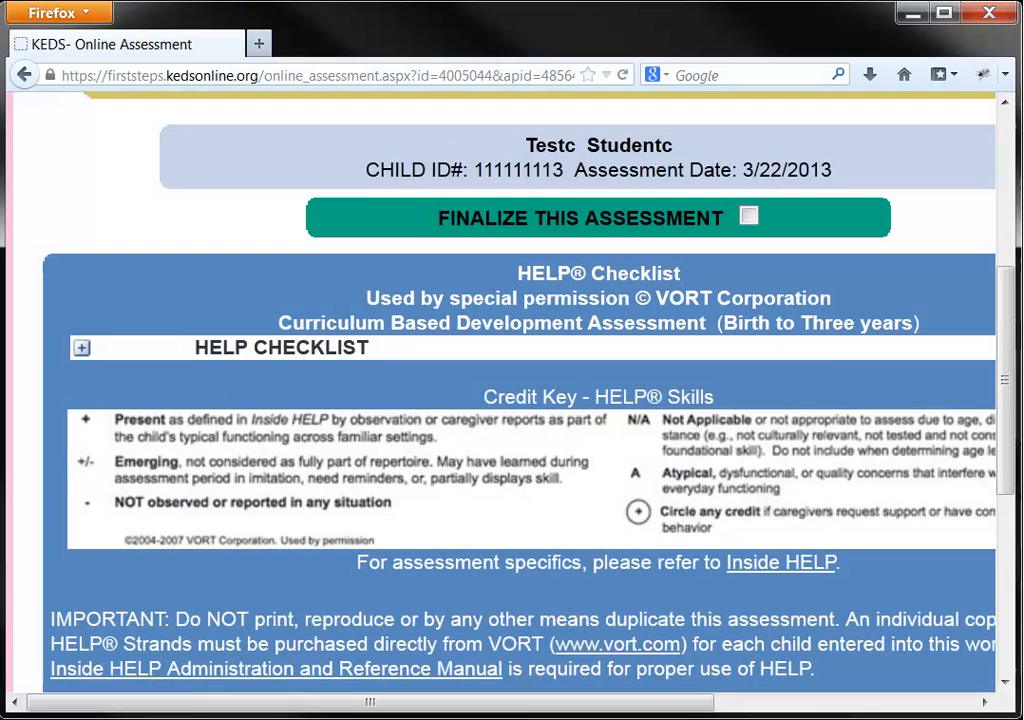
{"action": "left_click", "coordinate": [82, 348]}
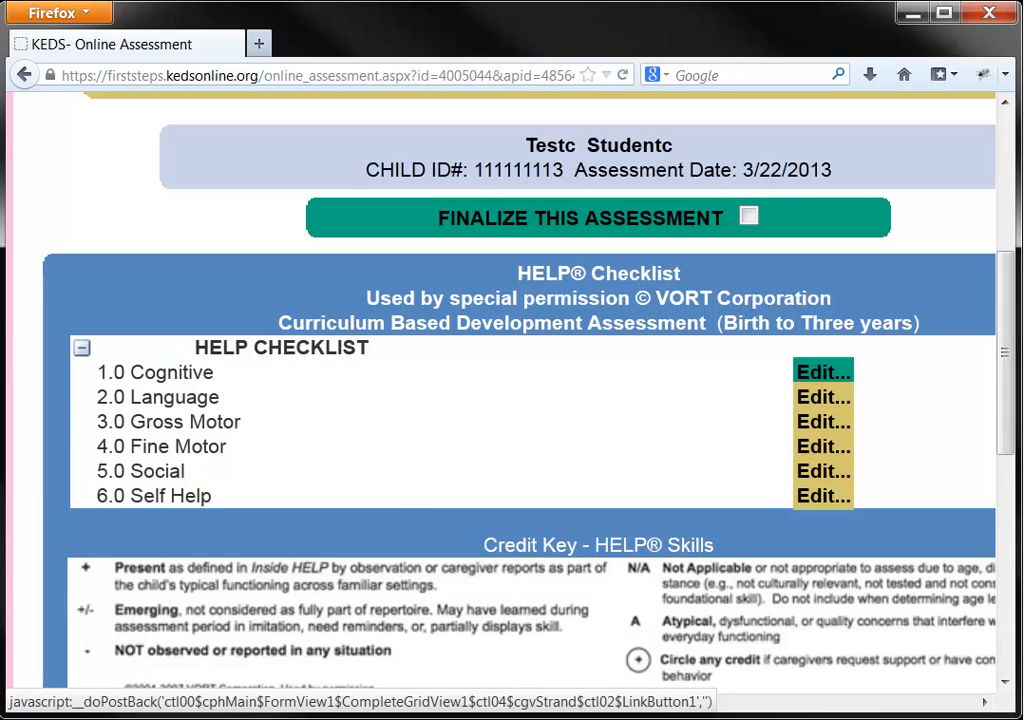
{"action": "left_click", "coordinate": [823, 372]}
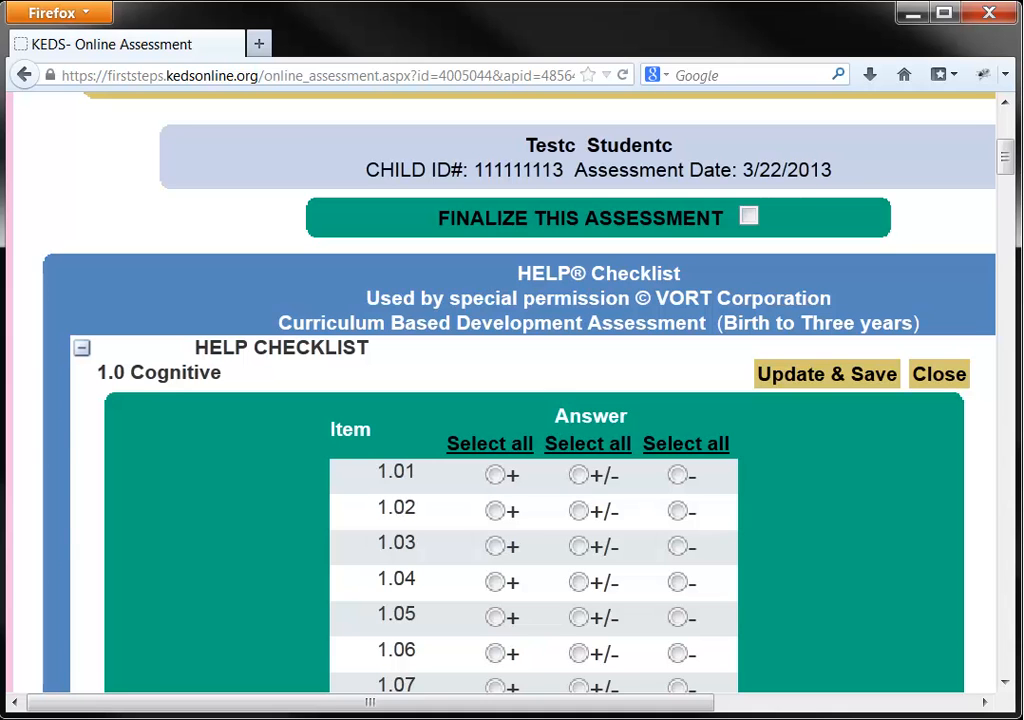
Bulk-score all Cognitive items, trying + and +/- before settling on - for every item.
{"action": "scroll", "coordinate": [803, 445], "scroll_direction": "down", "scroll_amount": 2}
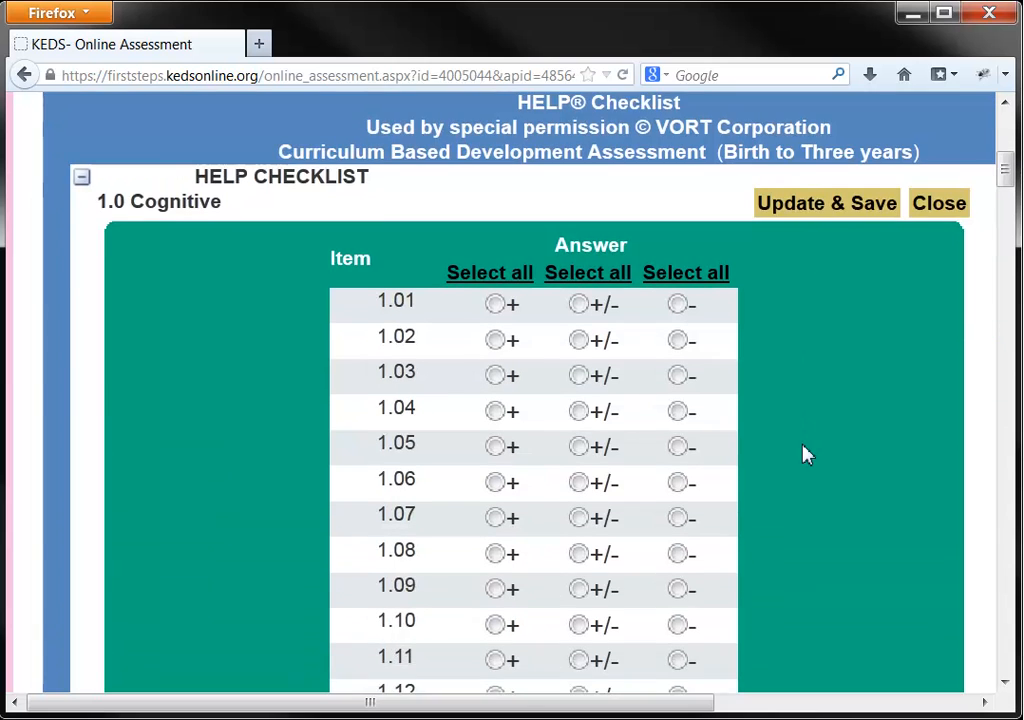
{"action": "scroll", "coordinate": [803, 445], "scroll_direction": "up", "scroll_amount": 1}
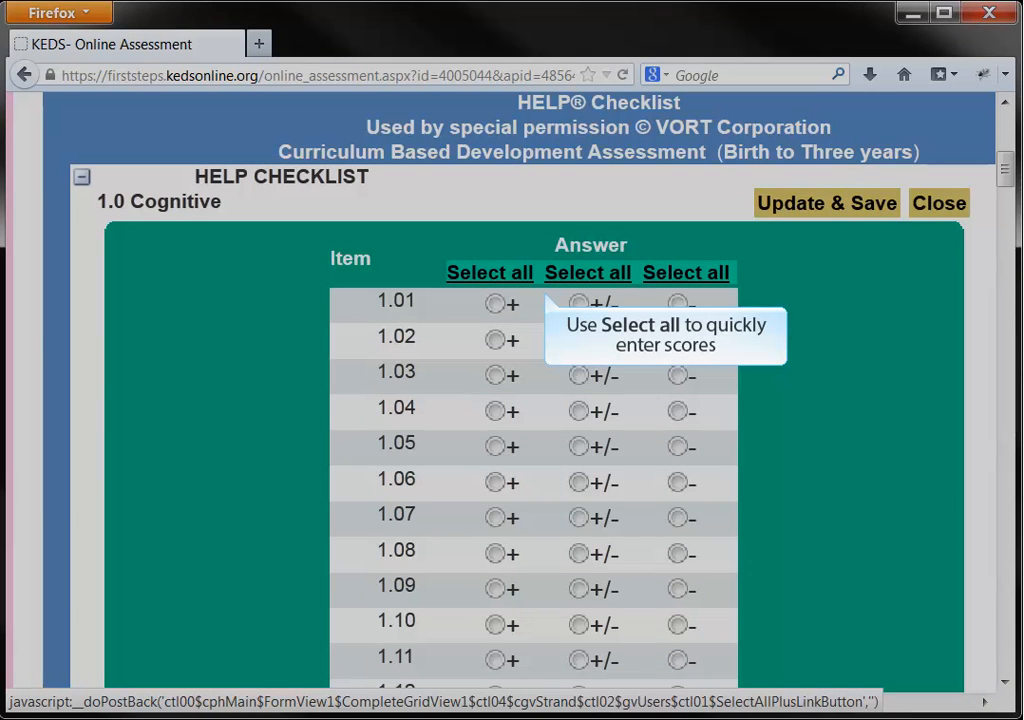
{"action": "left_click", "coordinate": [490, 272]}
{"action": "left_click", "coordinate": [588, 272]}
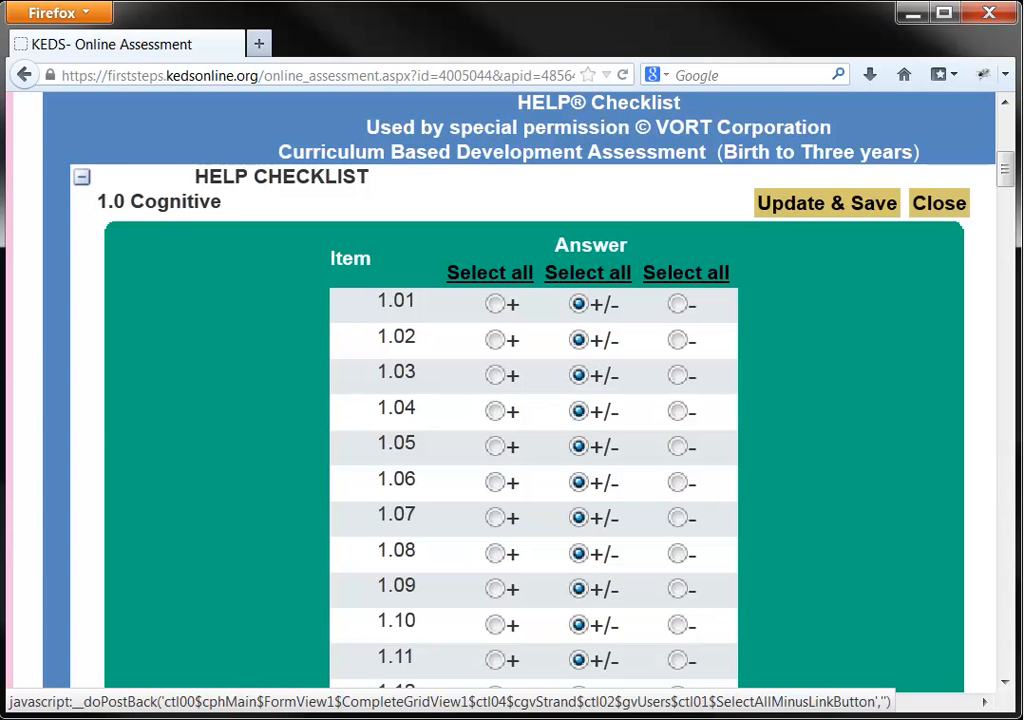
{"action": "left_click", "coordinate": [686, 272]}
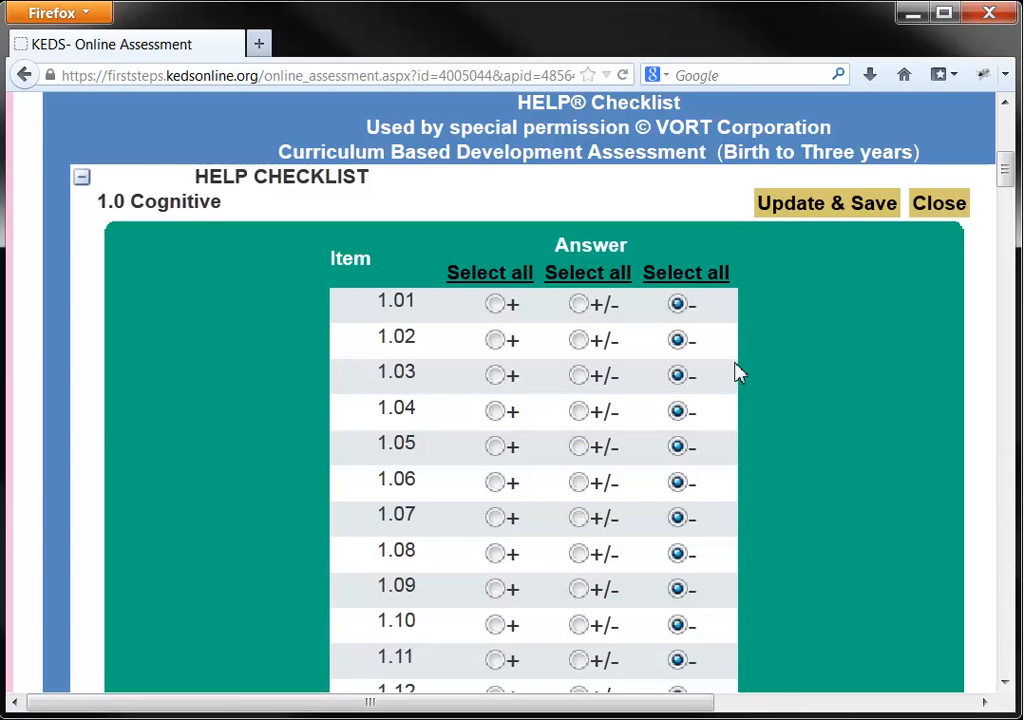
Rescore Cognitive items 1.33 and 1.34 as +/-, and items 1.35 through 1.38, 1.41e and 1.42b as +.
{"action": "scroll", "coordinate": [736, 370], "scroll_direction": "down", "scroll_amount": 5}
{"action": "scroll", "coordinate": [730, 403], "scroll_direction": "down", "scroll_amount": 9}
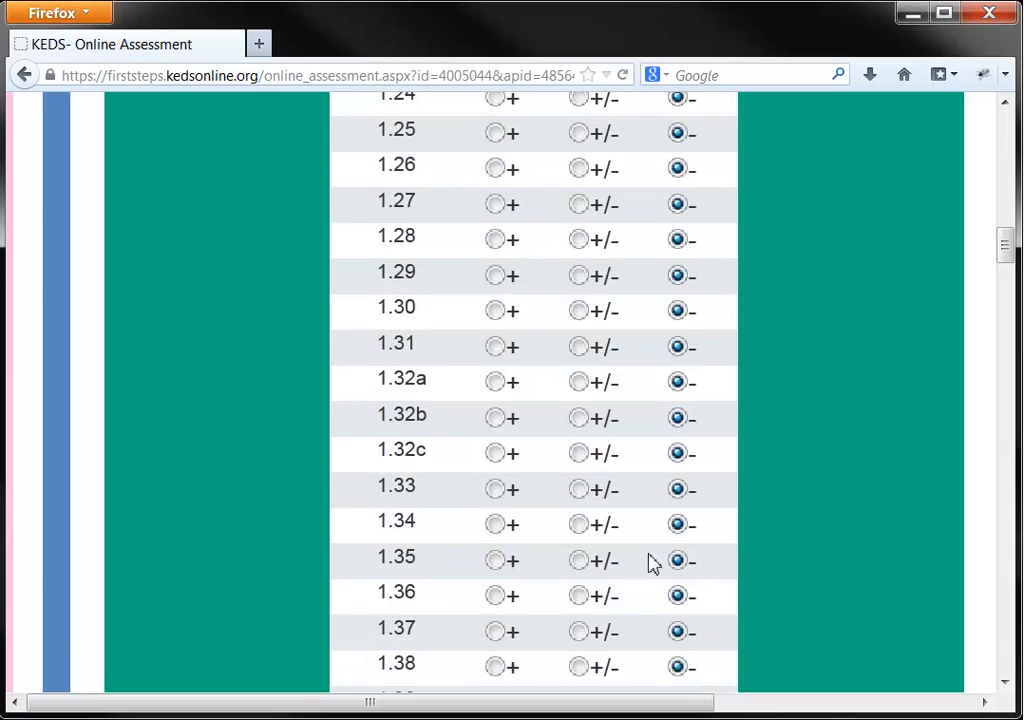
{"action": "left_click", "coordinate": [579, 489]}
{"action": "left_click", "coordinate": [579, 524]}
{"action": "left_click", "coordinate": [495, 560]}
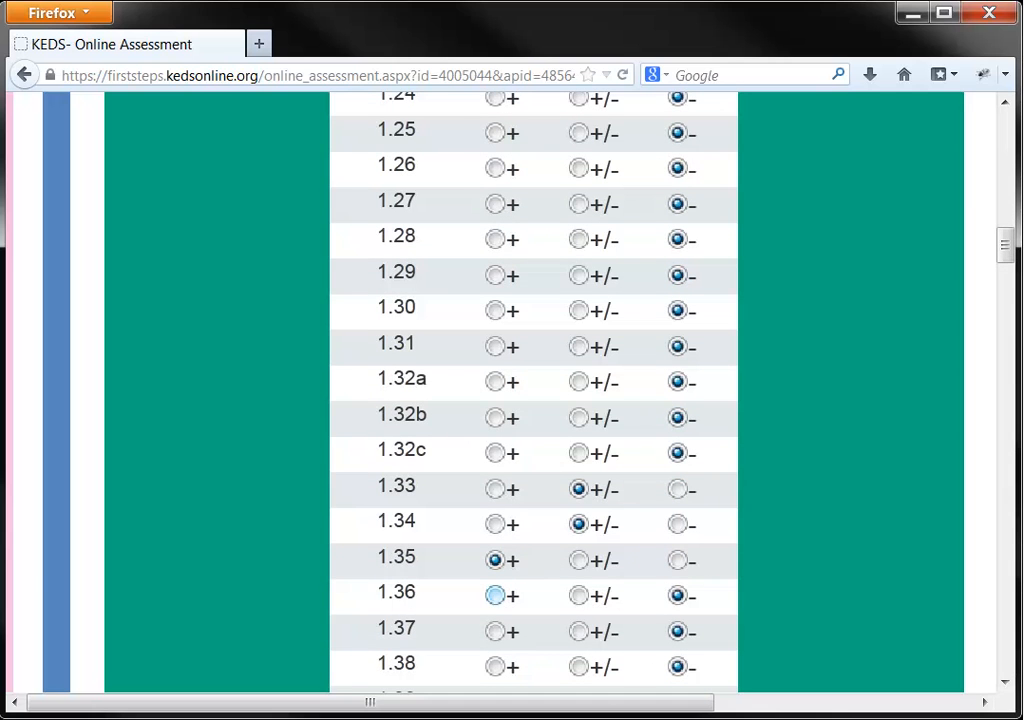
{"action": "left_click", "coordinate": [495, 595]}
{"action": "left_click", "coordinate": [495, 631]}
{"action": "left_click", "coordinate": [495, 666]}
{"action": "scroll", "coordinate": [507, 560], "scroll_direction": "down", "scroll_amount": 7}
{"action": "left_click", "coordinate": [495, 403]}
{"action": "left_click", "coordinate": [495, 474]}
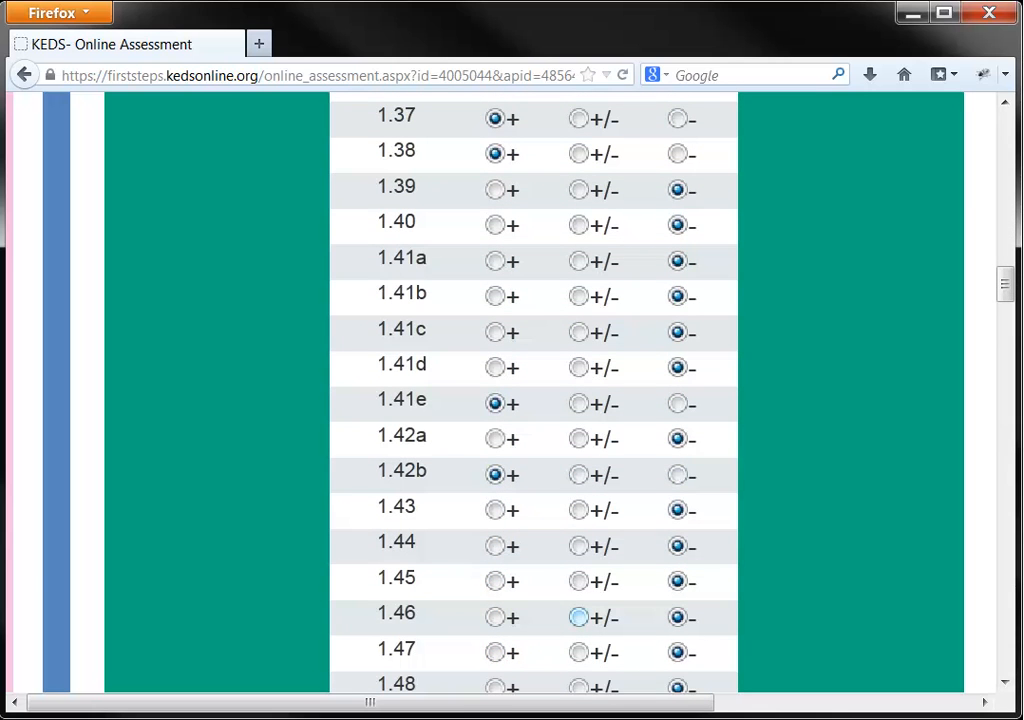
Update and save the scores entered in the 1.0 Cognitive section.
{"action": "scroll", "coordinate": [697, 637], "scroll_direction": "down", "scroll_amount": 20}
{"action": "scroll", "coordinate": [697, 637], "scroll_direction": "down", "scroll_amount": 20}
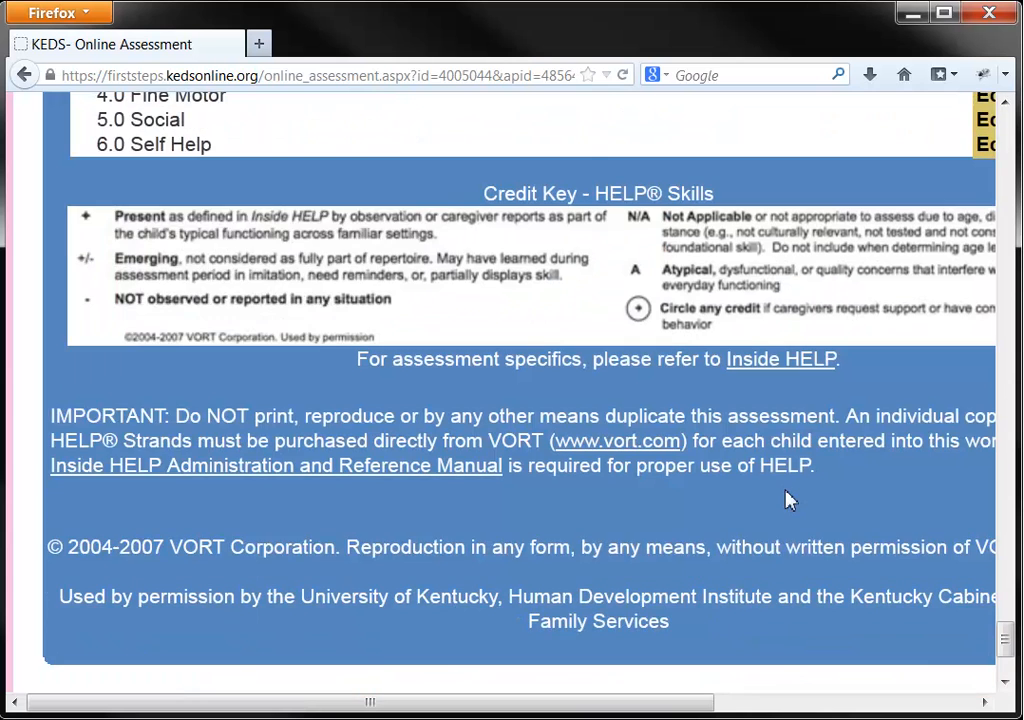
{"action": "scroll", "coordinate": [714, 624], "scroll_direction": "up", "scroll_amount": 5}
{"action": "left_click", "coordinate": [827, 515]}
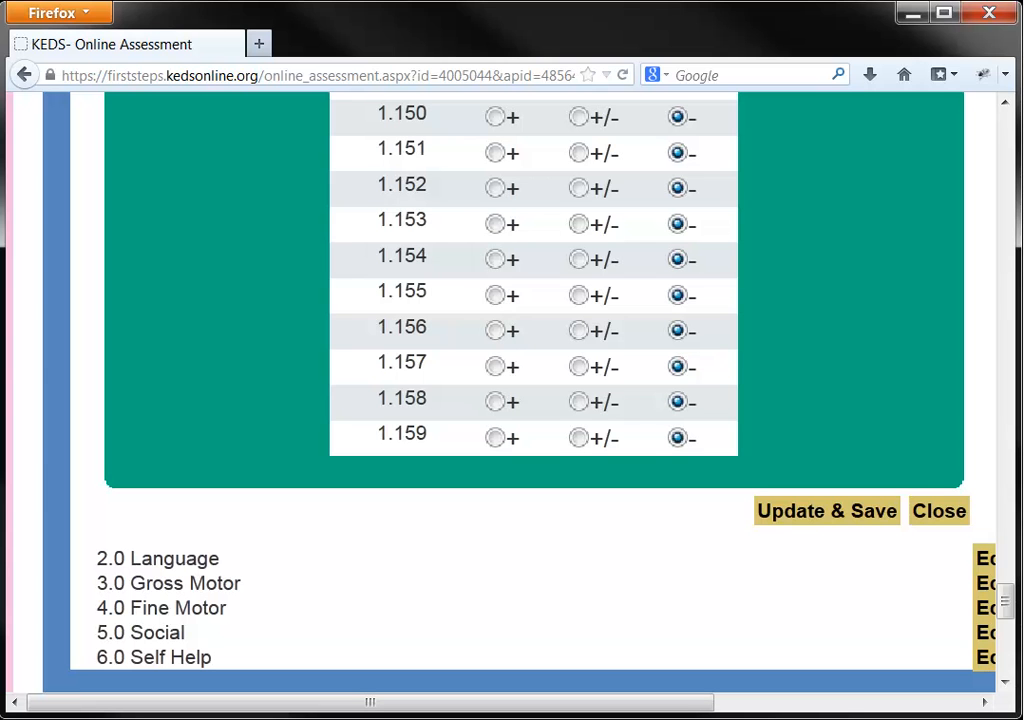
Try to finalize the online assessment and dismiss the alert about unscored items.
{"action": "scroll", "coordinate": [832, 389], "scroll_direction": "up", "scroll_amount": 20}
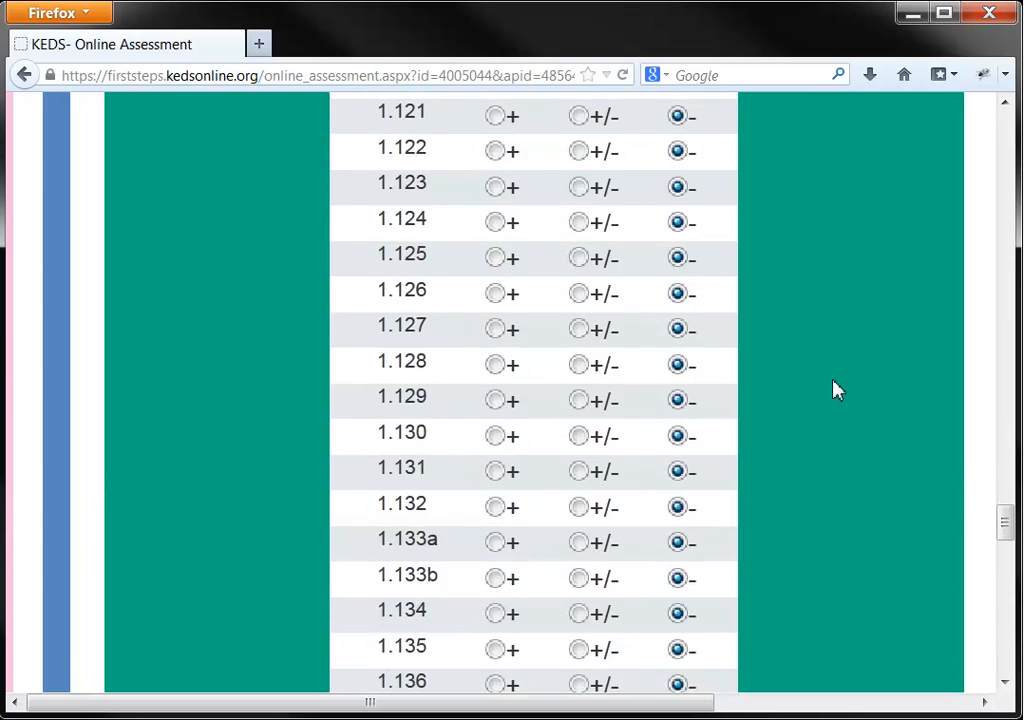
{"action": "scroll", "coordinate": [840, 390], "scroll_direction": "up", "scroll_amount": 5}
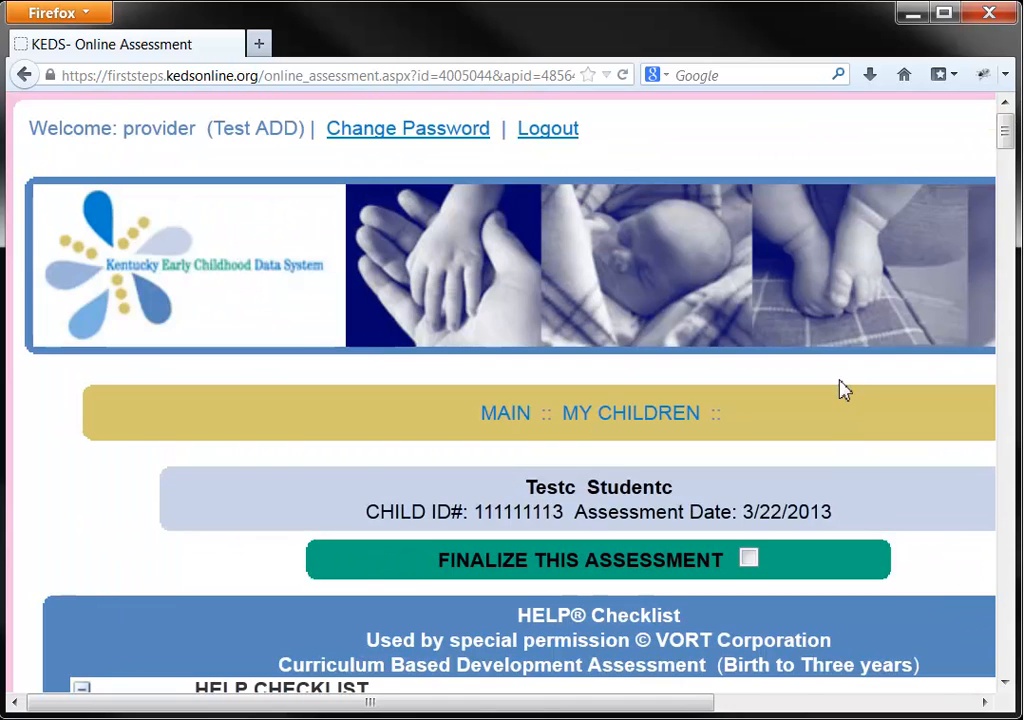
{"action": "scroll", "coordinate": [840, 390], "scroll_direction": "down", "scroll_amount": 3}
{"action": "left_click", "coordinate": [843, 390]}
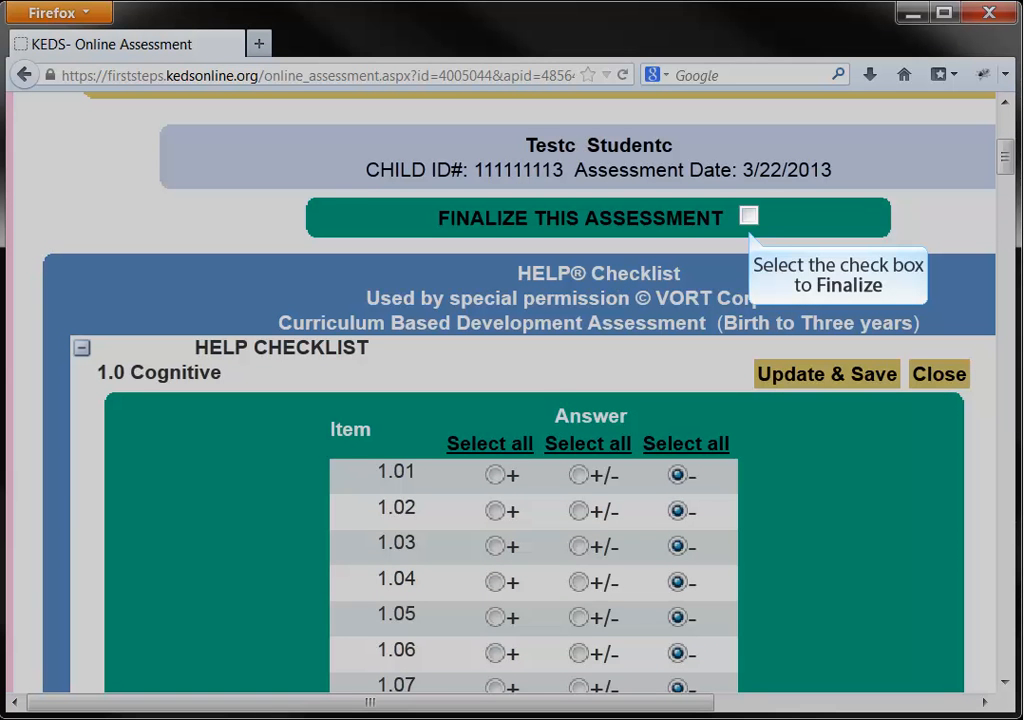
{"action": "left_click", "coordinate": [749, 216]}
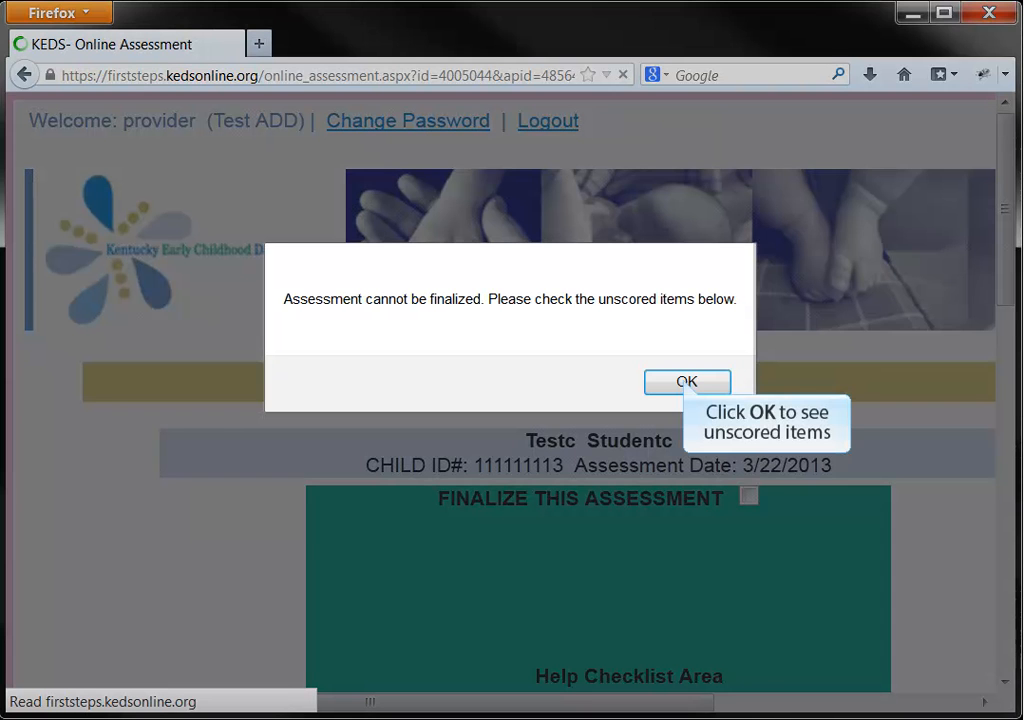
{"action": "left_click", "coordinate": [687, 382]}
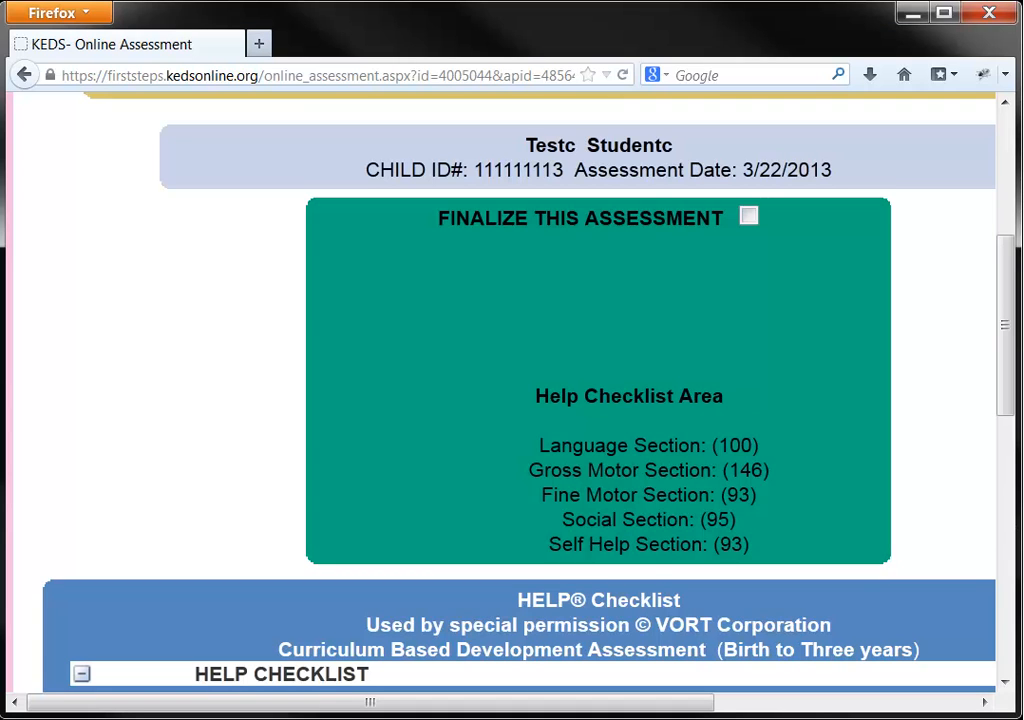
Review the unscored items listed for each Help Checklist section and try once more to finalize the assessment.
{"action": "left_click_drag", "start_coordinate": [540, 446], "coordinate": [760, 529]}
{"action": "scroll", "coordinate": [825, 468], "scroll_direction": "down", "scroll_amount": 3}
{"action": "scroll", "coordinate": [777, 389], "scroll_direction": "up", "scroll_amount": 6}
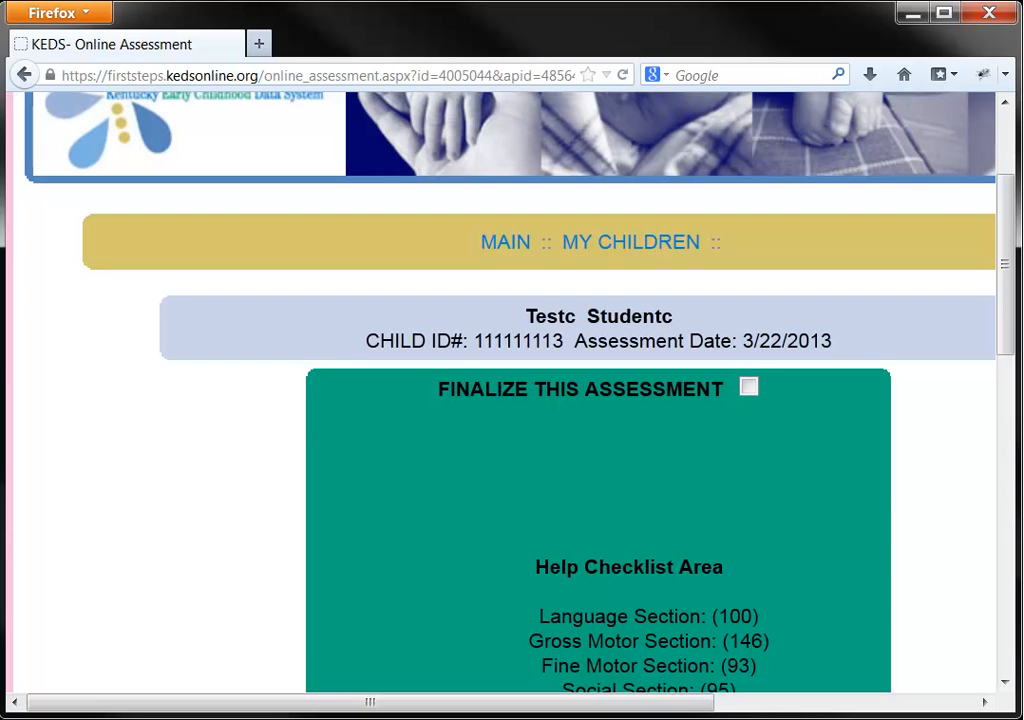
{"action": "scroll", "coordinate": [807, 629], "scroll_direction": "down", "scroll_amount": 3}
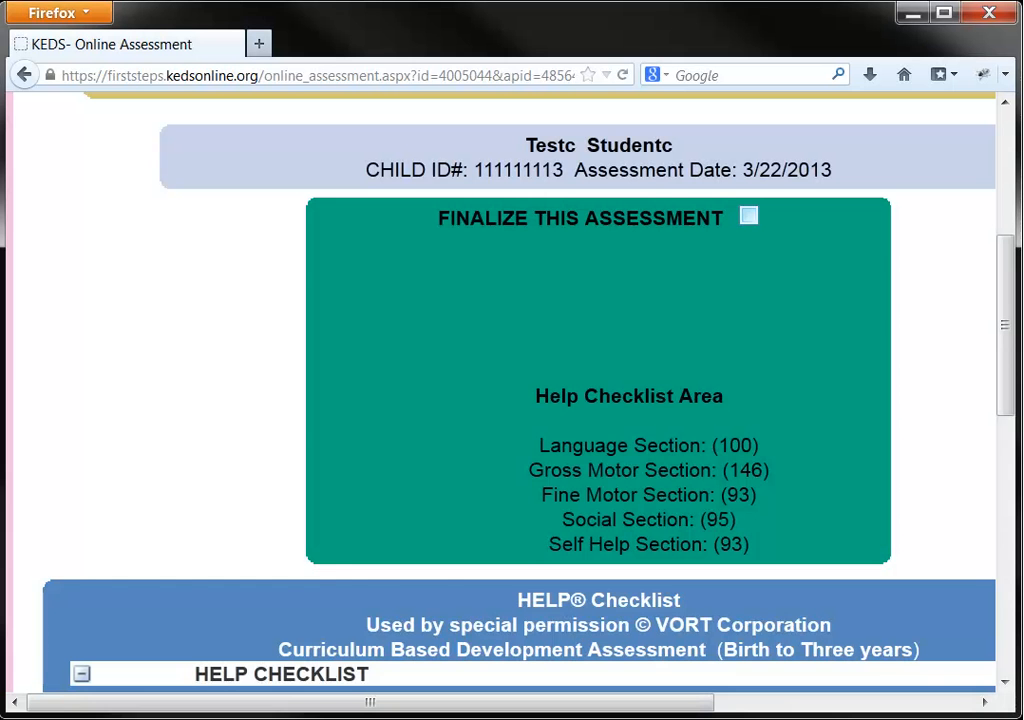
{"action": "left_click", "coordinate": [749, 215]}
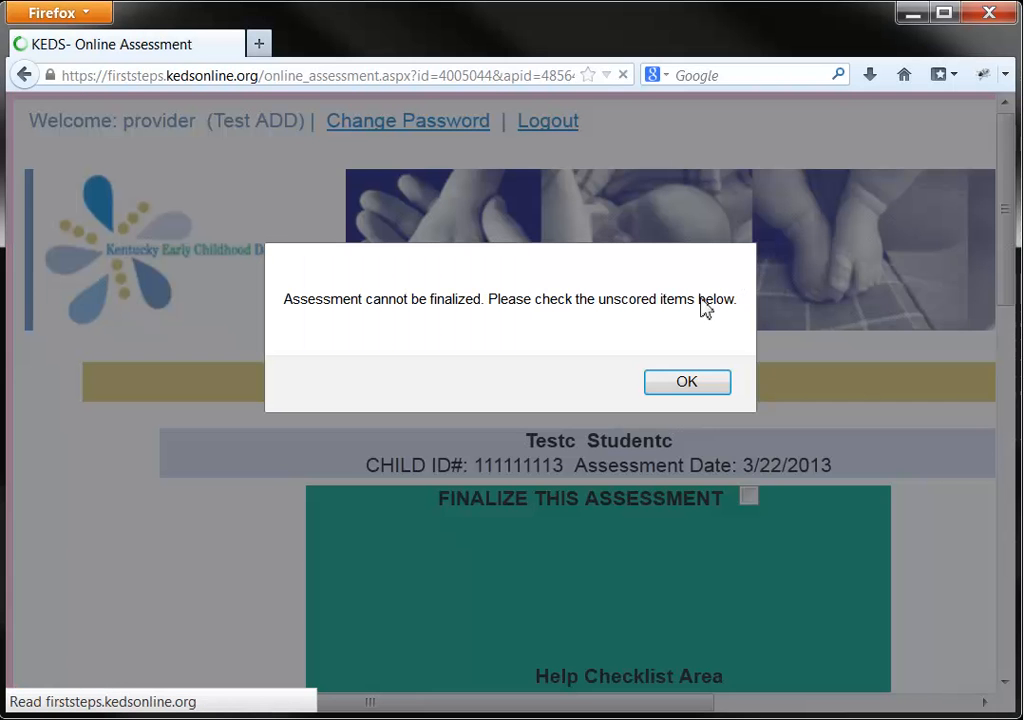
{"action": "left_click", "coordinate": [686, 384]}
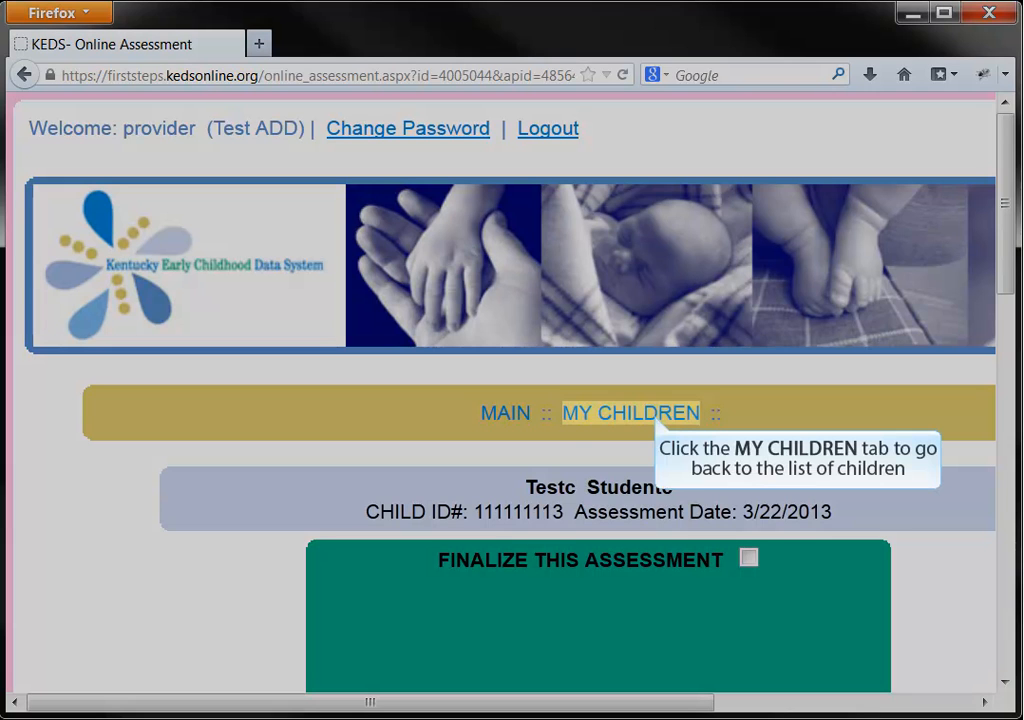
Return to the My Children list and expand the child's record to display the assessment points.
{"action": "left_click", "coordinate": [630, 413]}
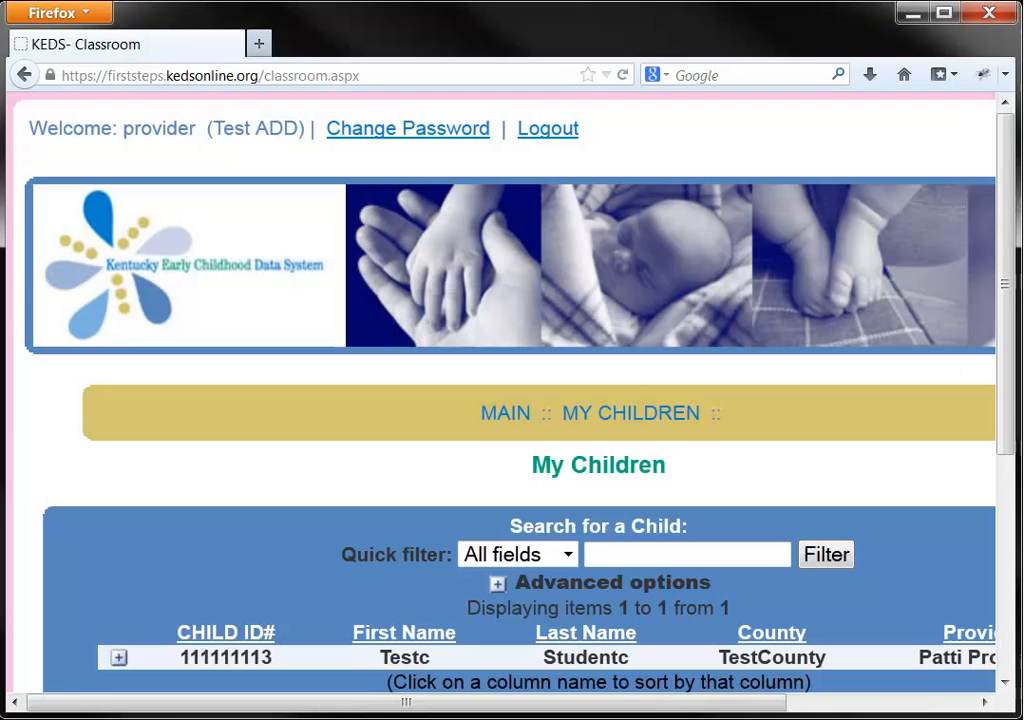
{"action": "scroll", "coordinate": [512, 400], "scroll_direction": "down", "scroll_amount": 5}
{"action": "left_click", "coordinate": [115, 335]}
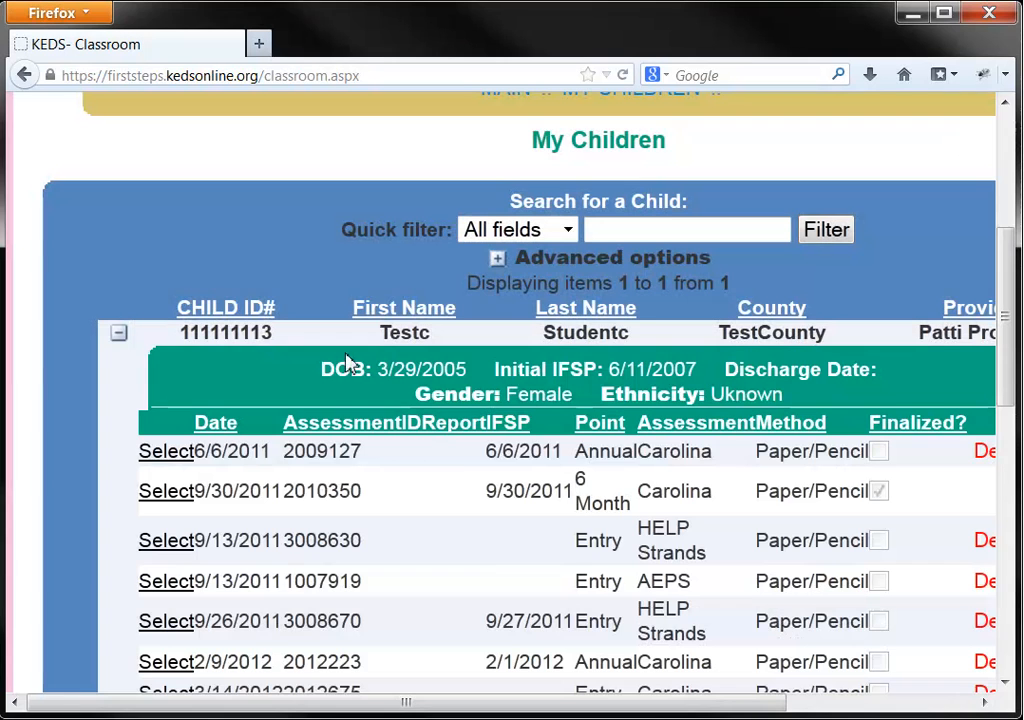
Examine the Finalized? status and the Delete options of the child's assessment points.
{"action": "scroll", "coordinate": [453, 469], "scroll_direction": "down", "scroll_amount": 3}
{"action": "left_click_drag", "start_coordinate": [889, 322], "coordinate": [840, 320]}
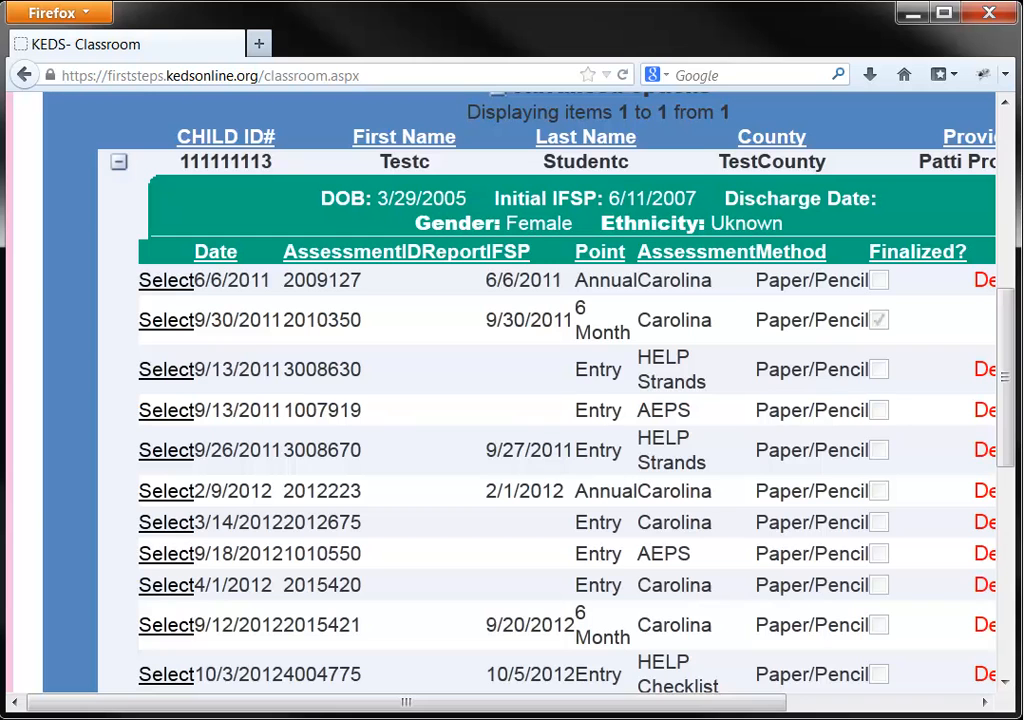
{"action": "left_click_drag", "start_coordinate": [704, 703], "coordinate": [837, 707]}
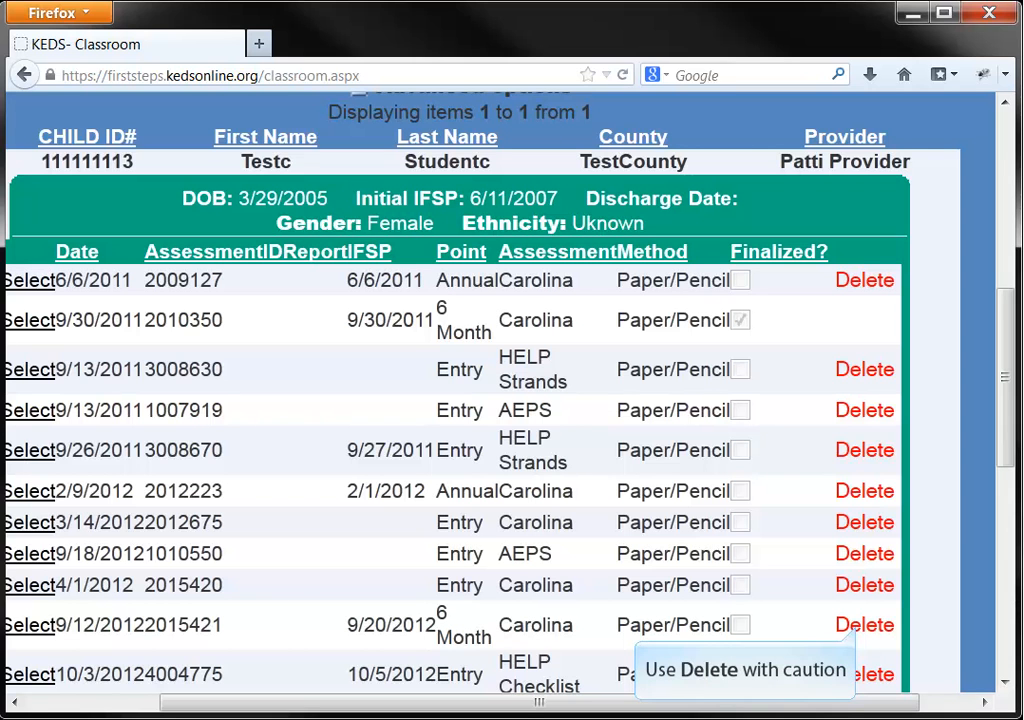
Try deleting the 9/12/2012 6 Month Carolina assessment point, read the warning, and cancel the deletion.
{"action": "left_click", "coordinate": [865, 625]}
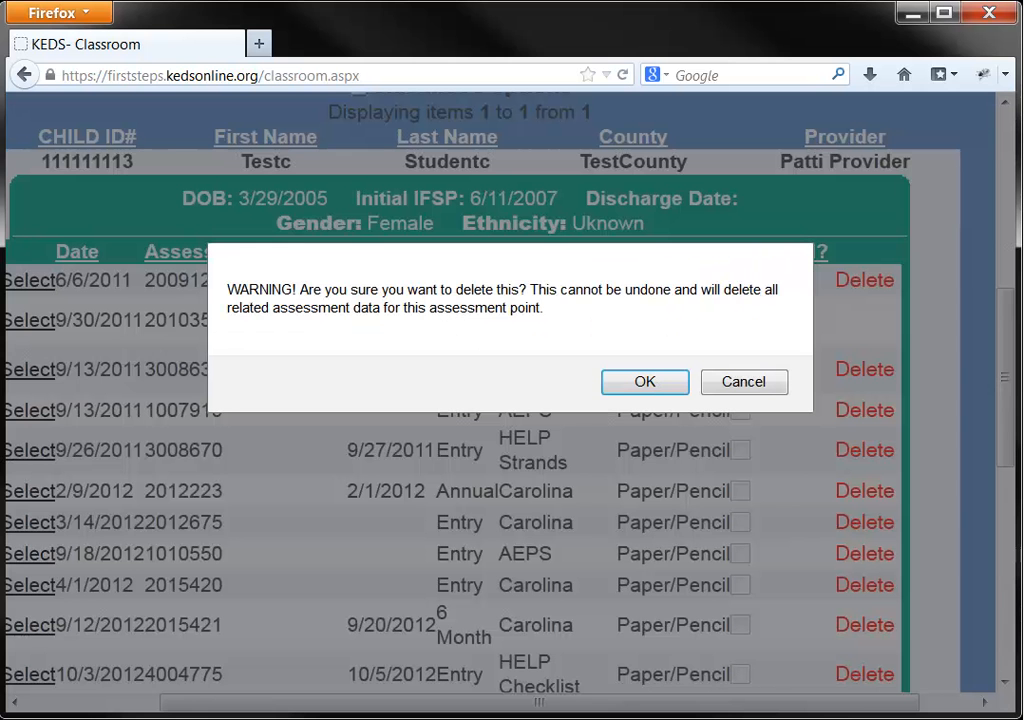
{"action": "left_click_drag", "start_coordinate": [533, 296], "coordinate": [547, 325]}
{"action": "left_click", "coordinate": [547, 325]}
{"action": "left_click", "coordinate": [744, 382]}
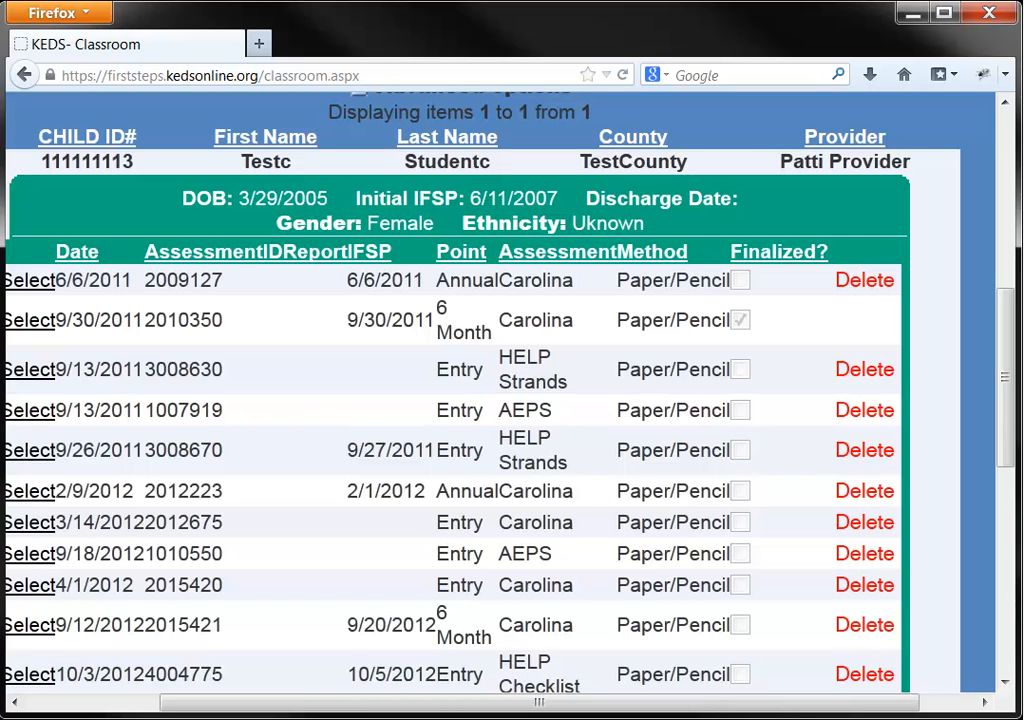
{"action": "scroll", "coordinate": [279, 450], "scroll_direction": "down", "scroll_amount": 3}
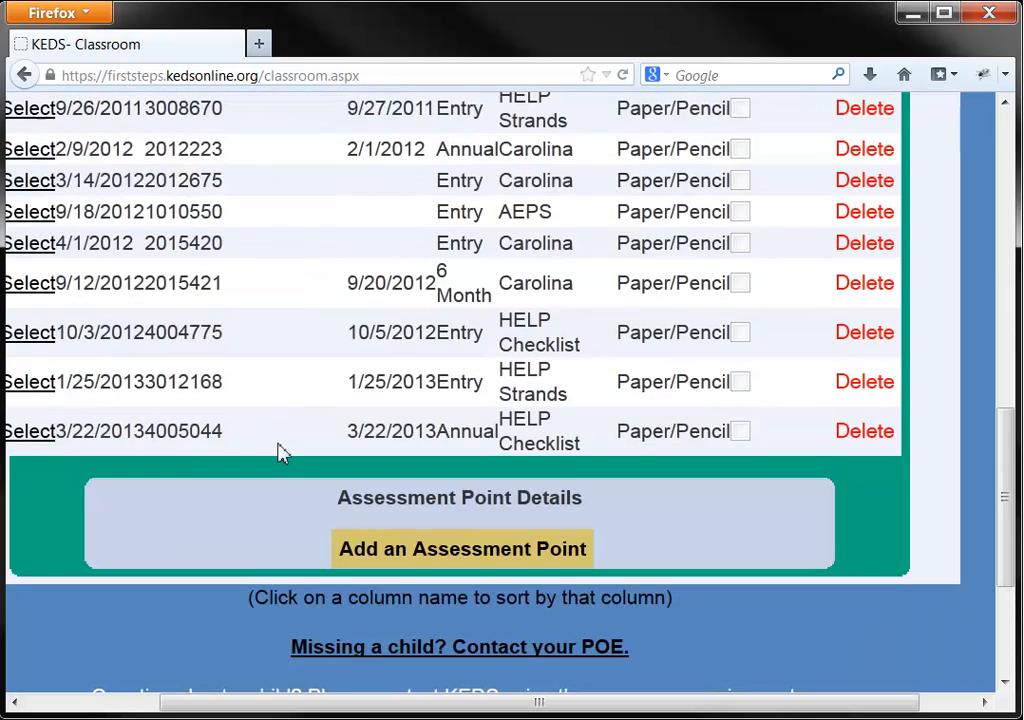
{"action": "scroll", "coordinate": [280, 245], "scroll_direction": "up", "scroll_amount": 5}
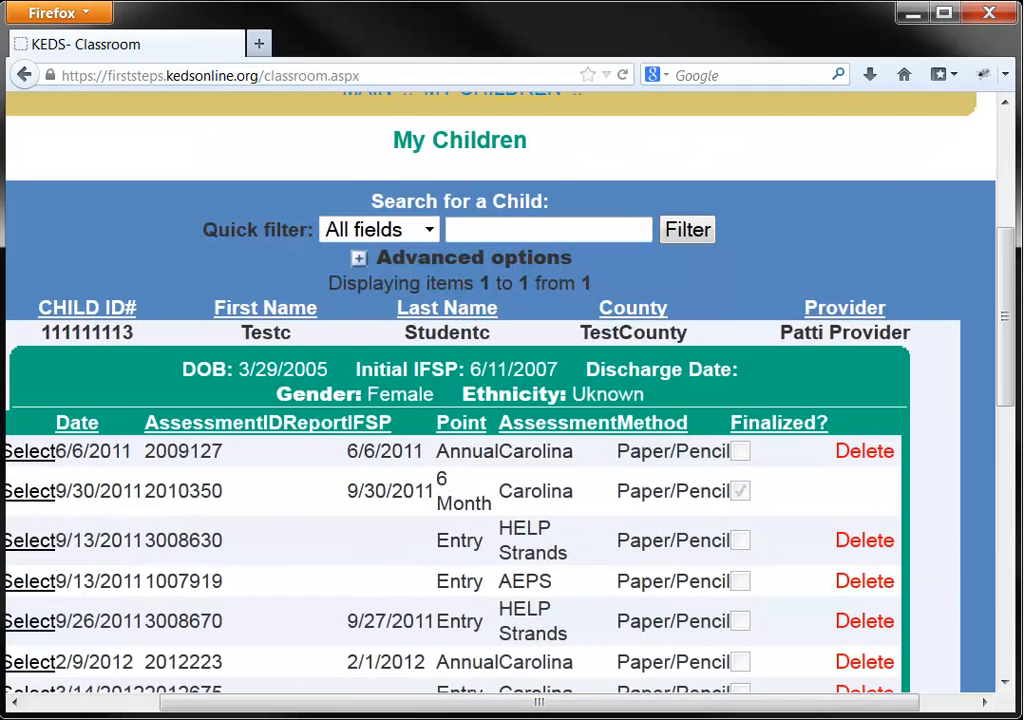